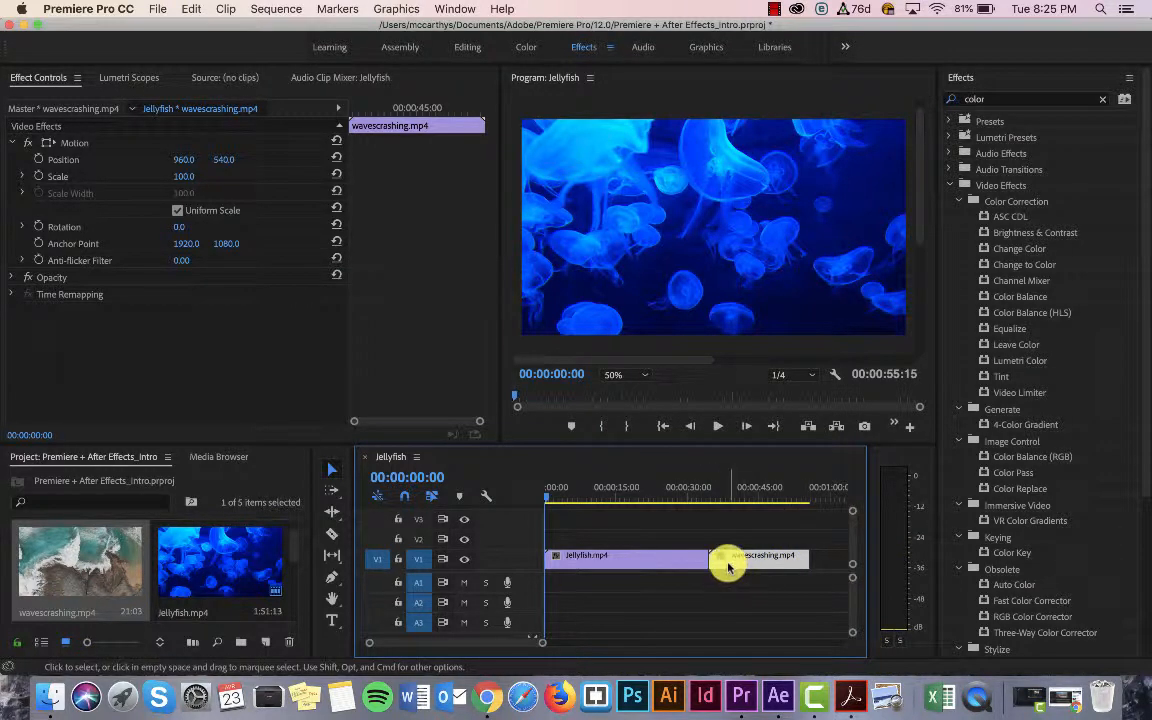
mouse_move(728, 567)
left_click(668, 558)
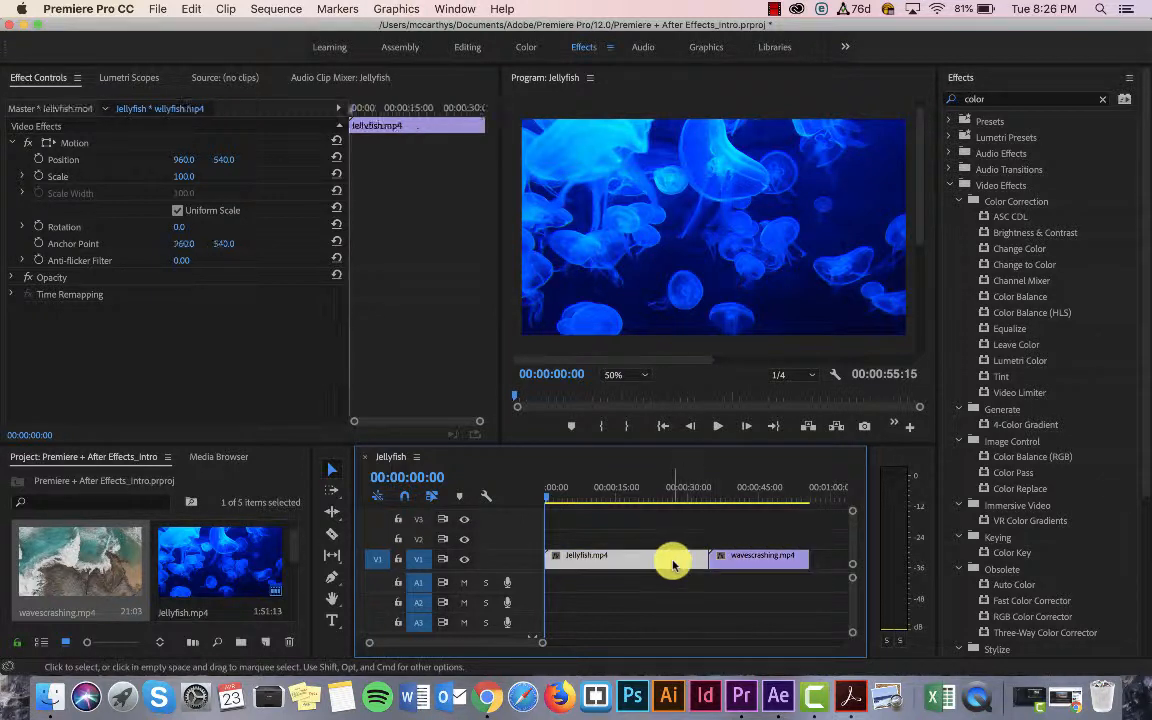
left_click(611, 522)
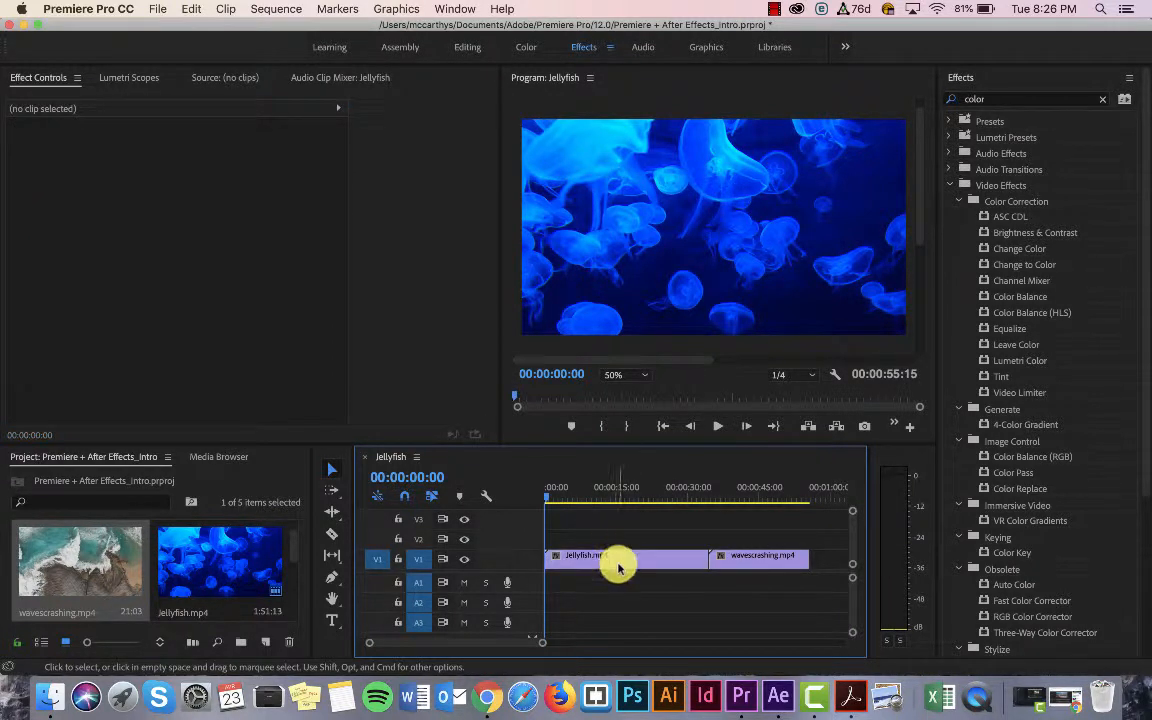
left_click(616, 558)
left_click(760, 558)
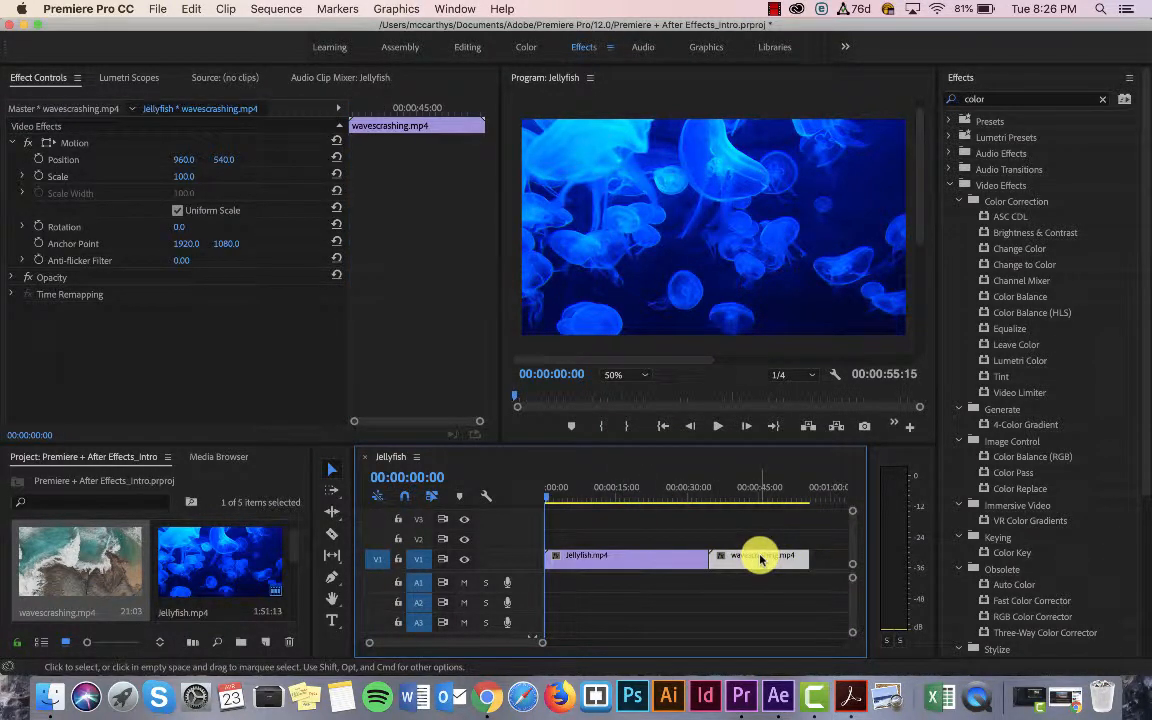
left_click_drag(629, 537, 720, 585)
left_click(663, 527)
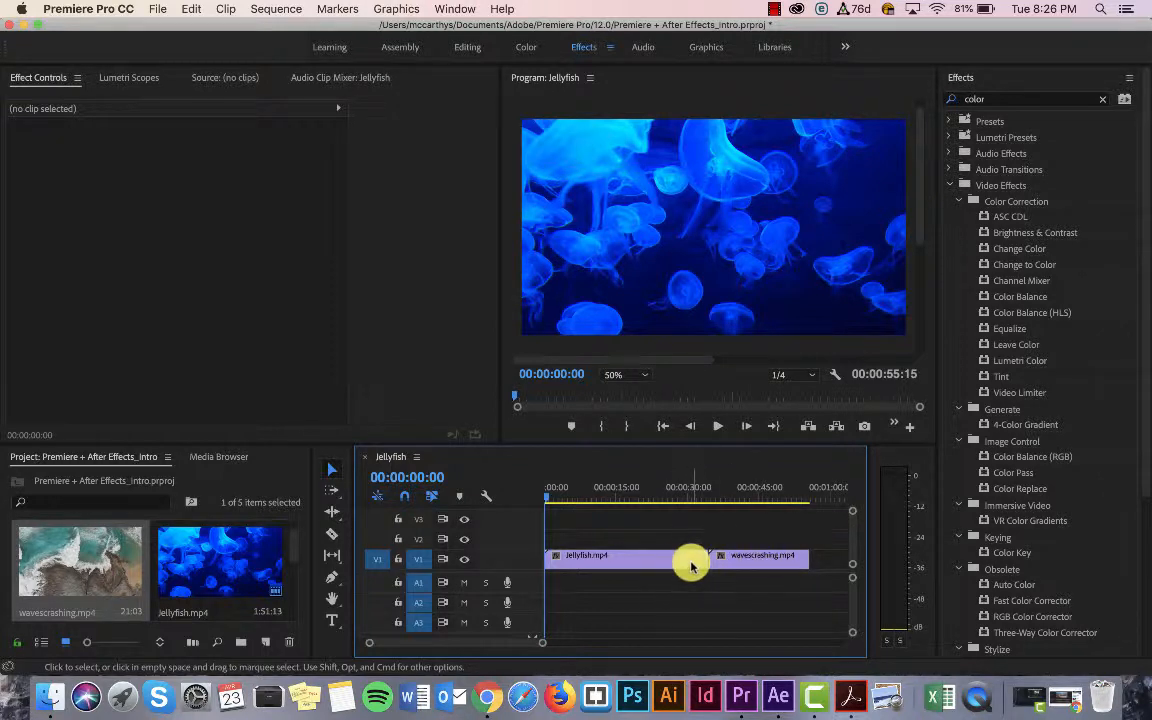
Replace the Jellyfish.mp4 clip in the sequence with a linked After Effects composition
left_click(667, 567)
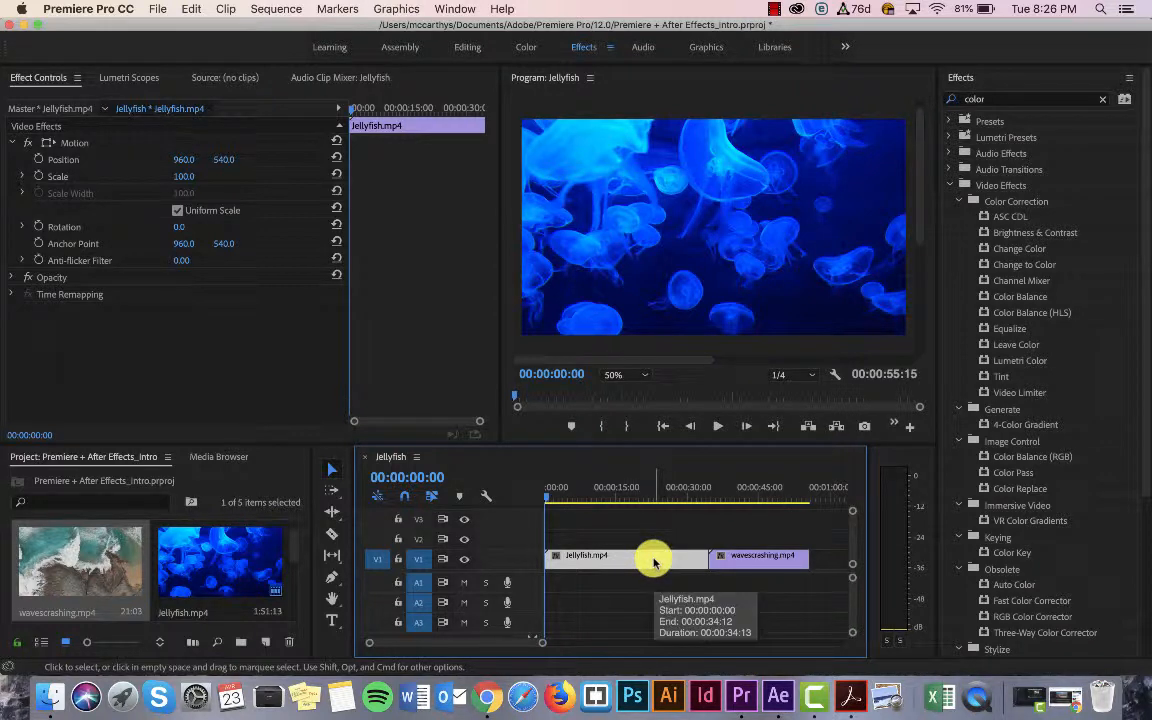
right_click(653, 560)
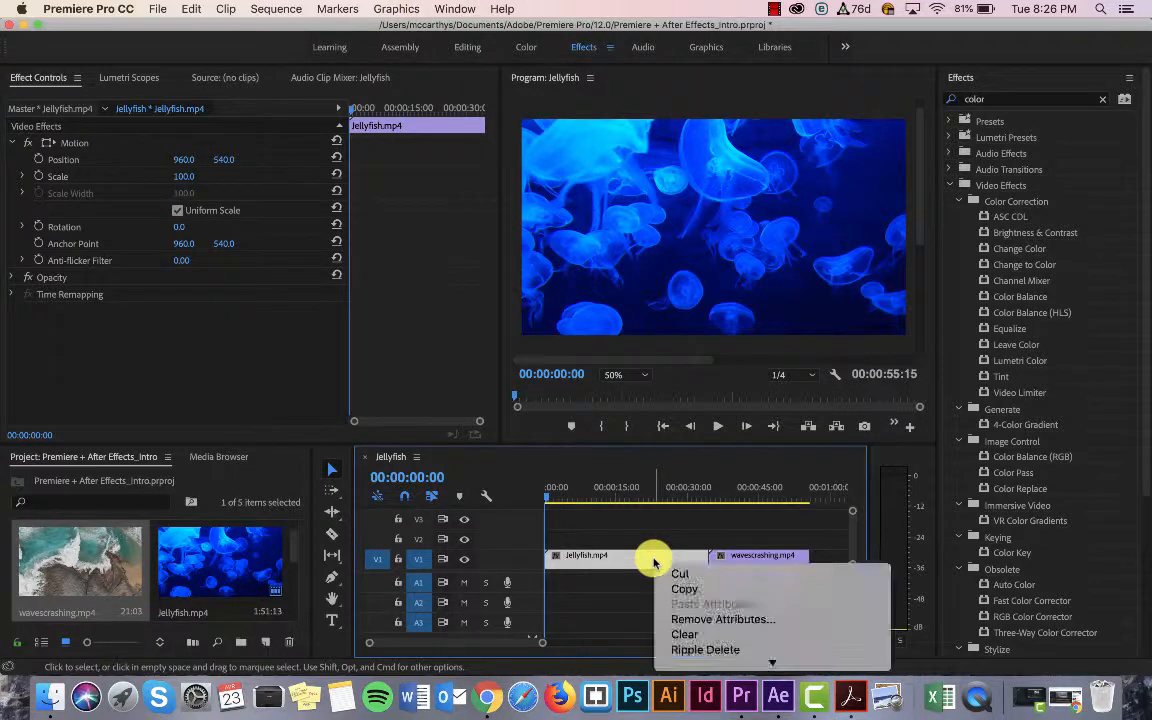
mouse_move(669, 662)
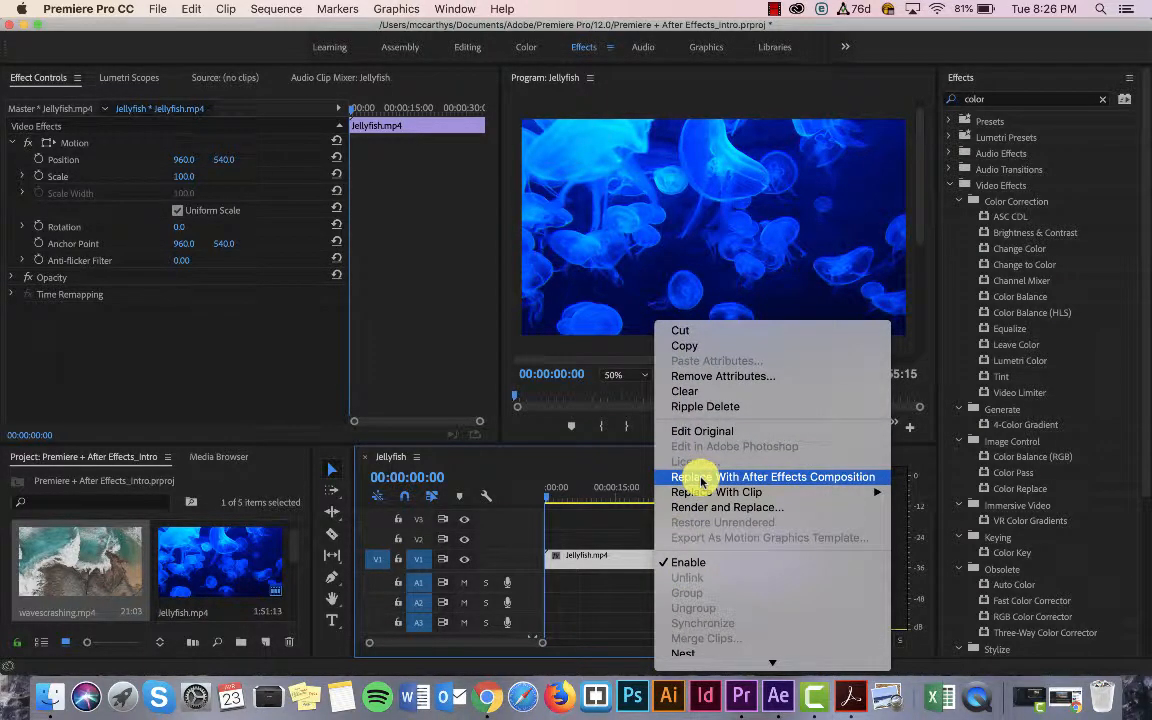
left_click(703, 478)
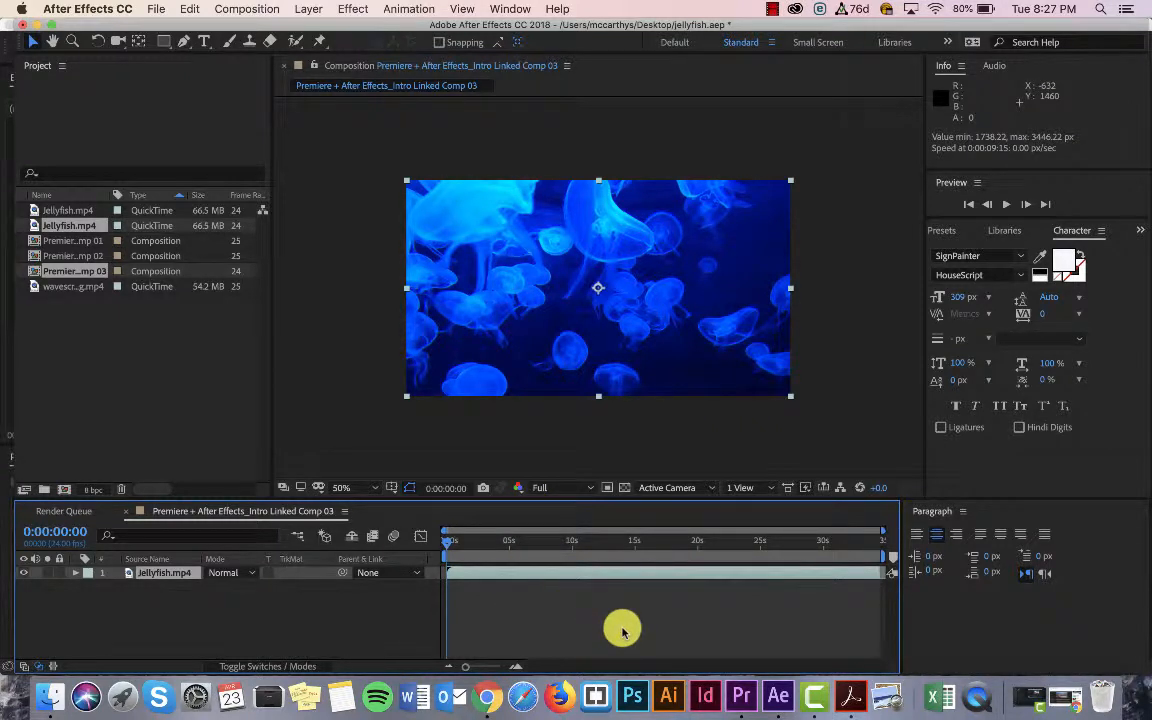
Add a text layer reading "Jellyfish" in a text box across the lower-left part of the composition frame
left_click(509, 437)
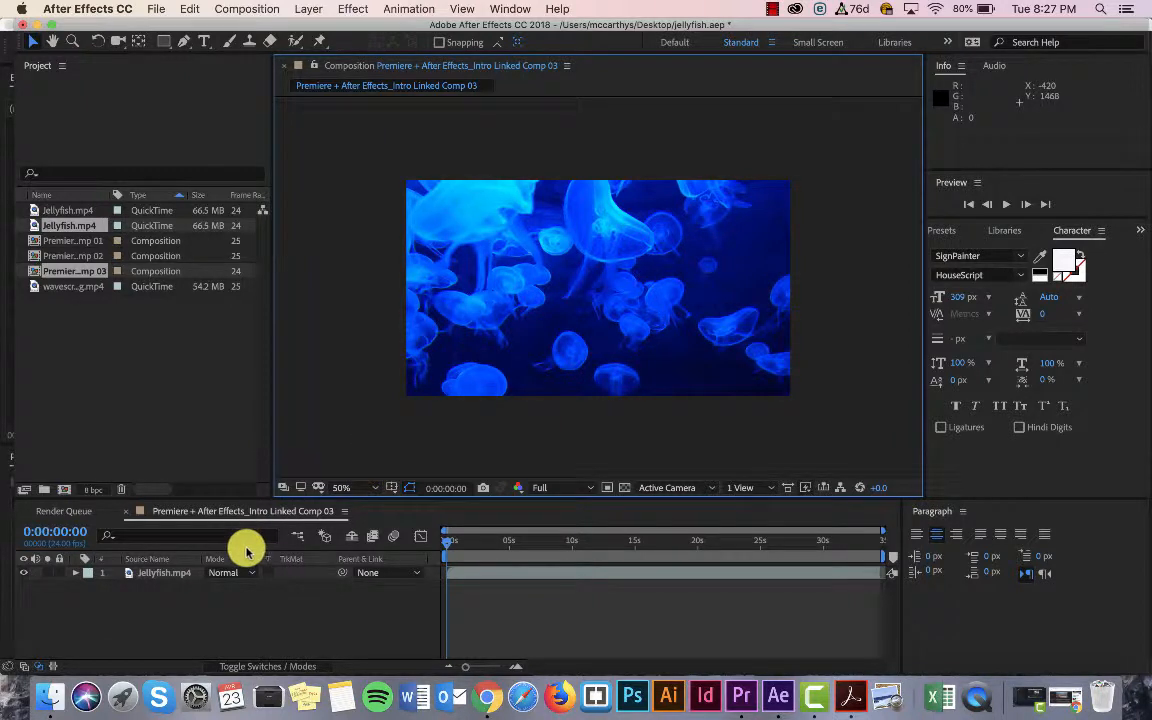
left_click(147, 575)
left_click(144, 604)
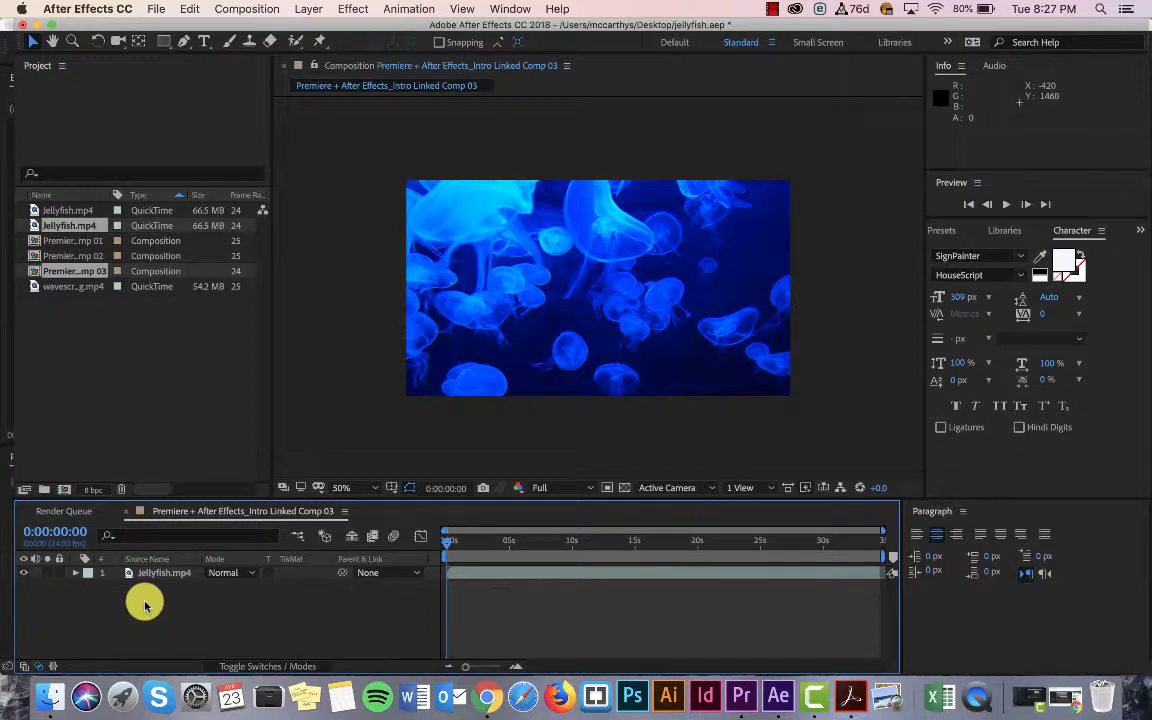
right_click(144, 604)
mouse_move(322, 499)
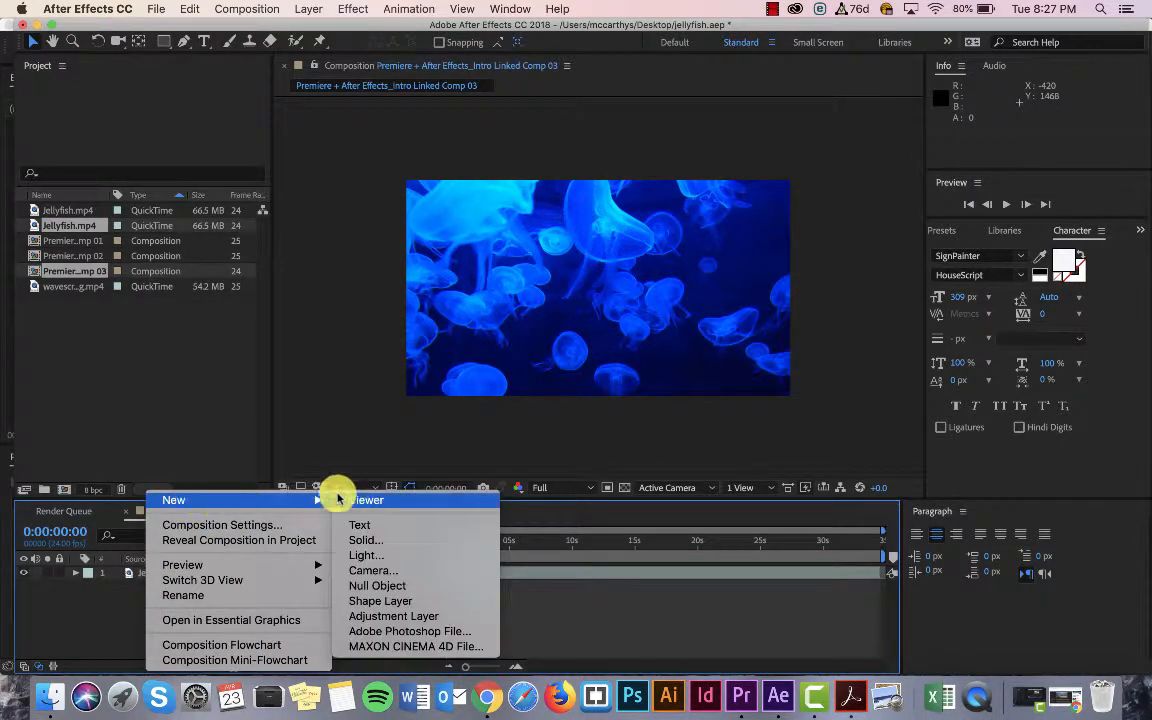
left_click(357, 526)
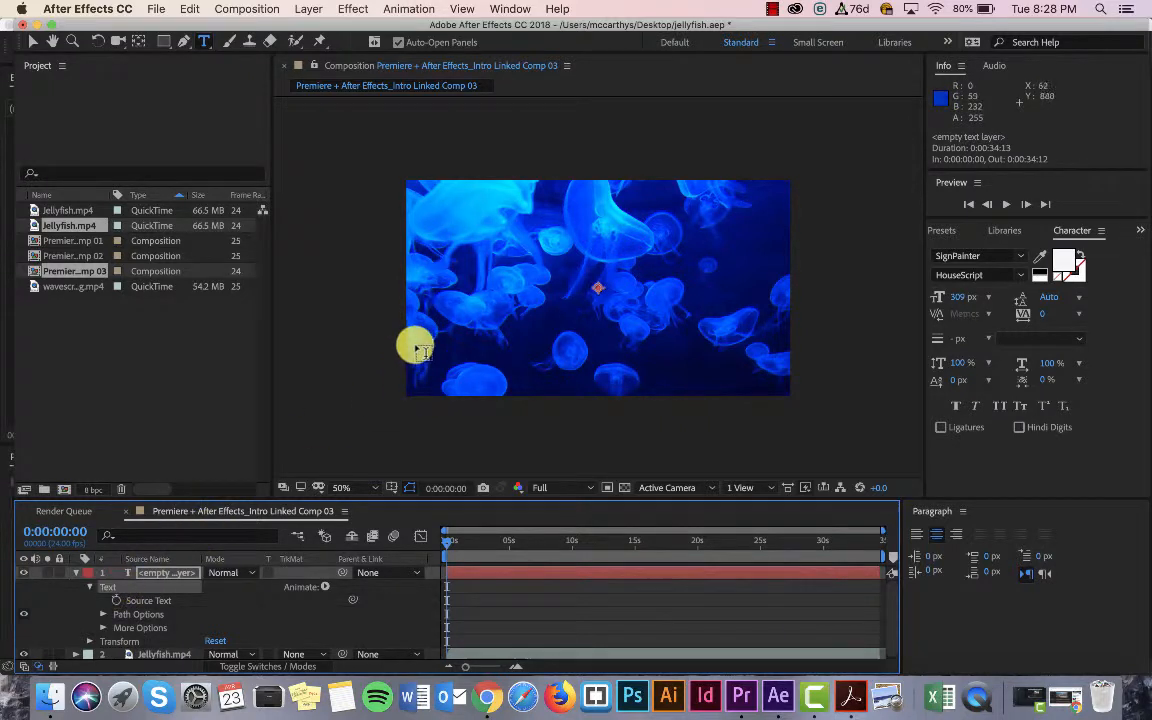
left_click_drag(414, 340, 620, 388)
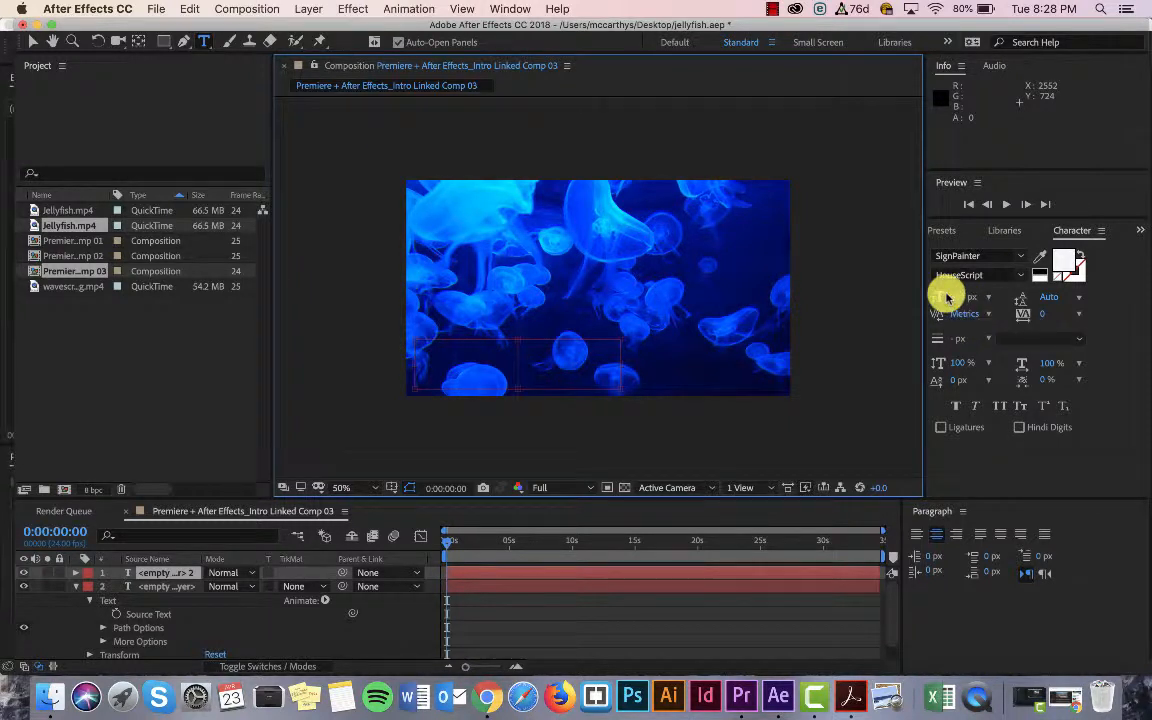
type("Jellyfi")
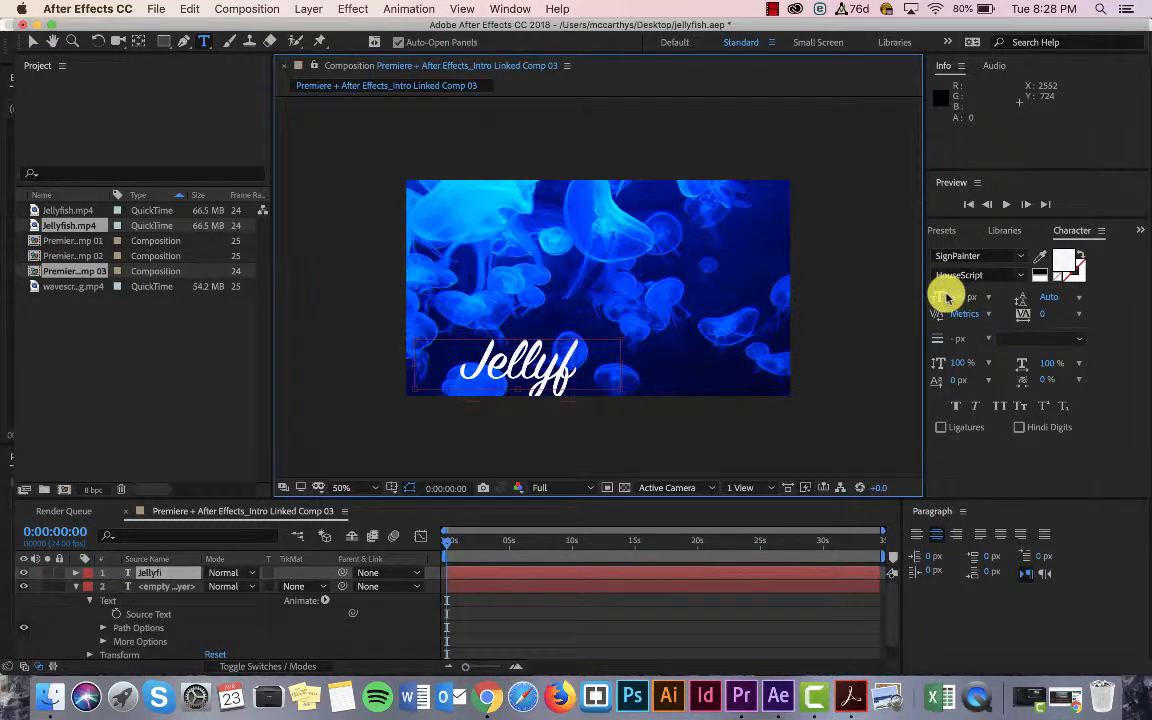
type("sh")
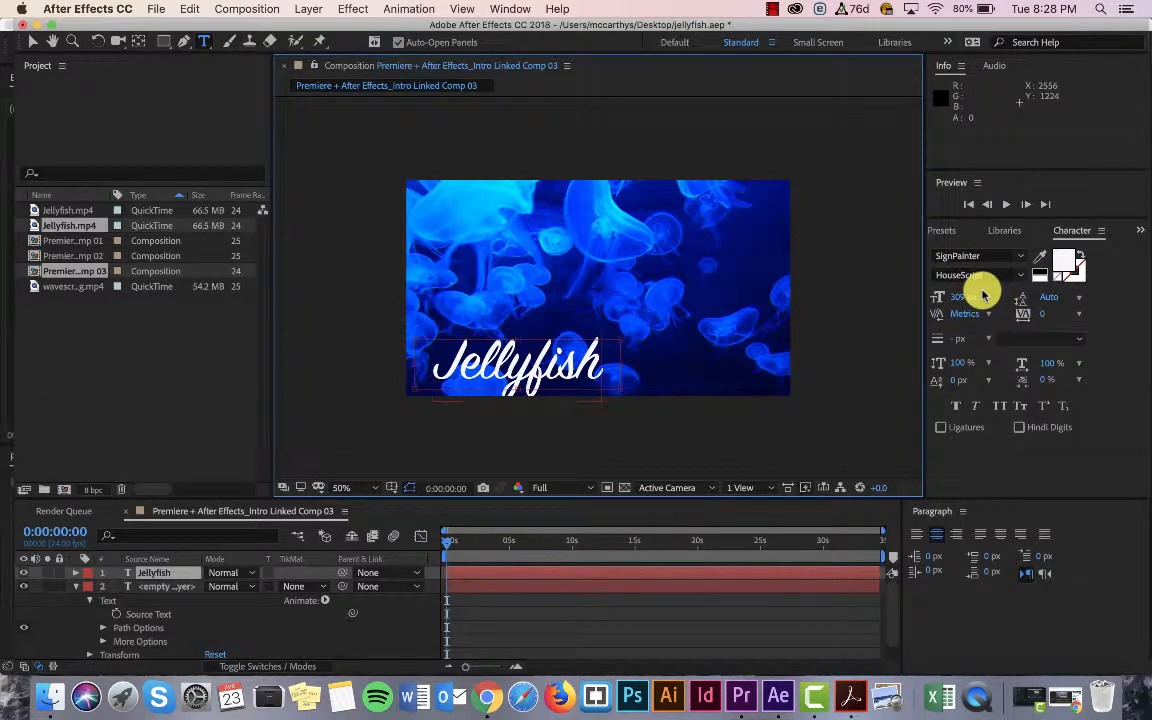
left_click(141, 568)
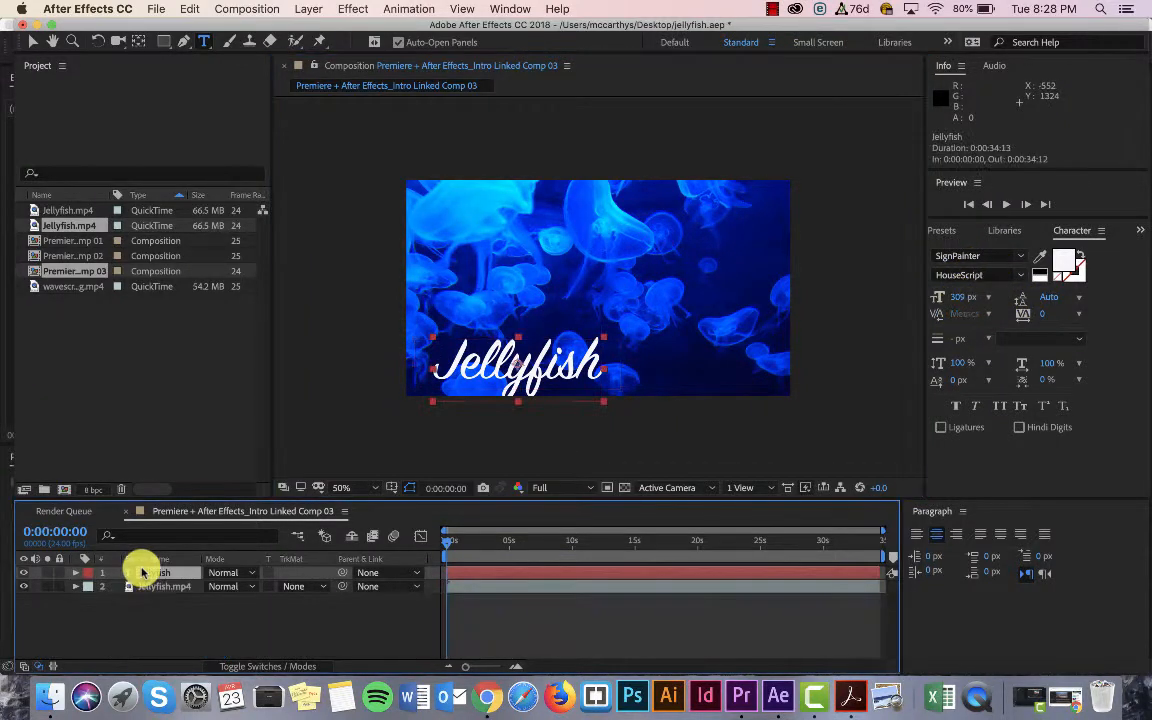
Move the Jellyfish text just outside the left edge of the frame, to about position -542, 864
left_click(341, 627)
key("v")
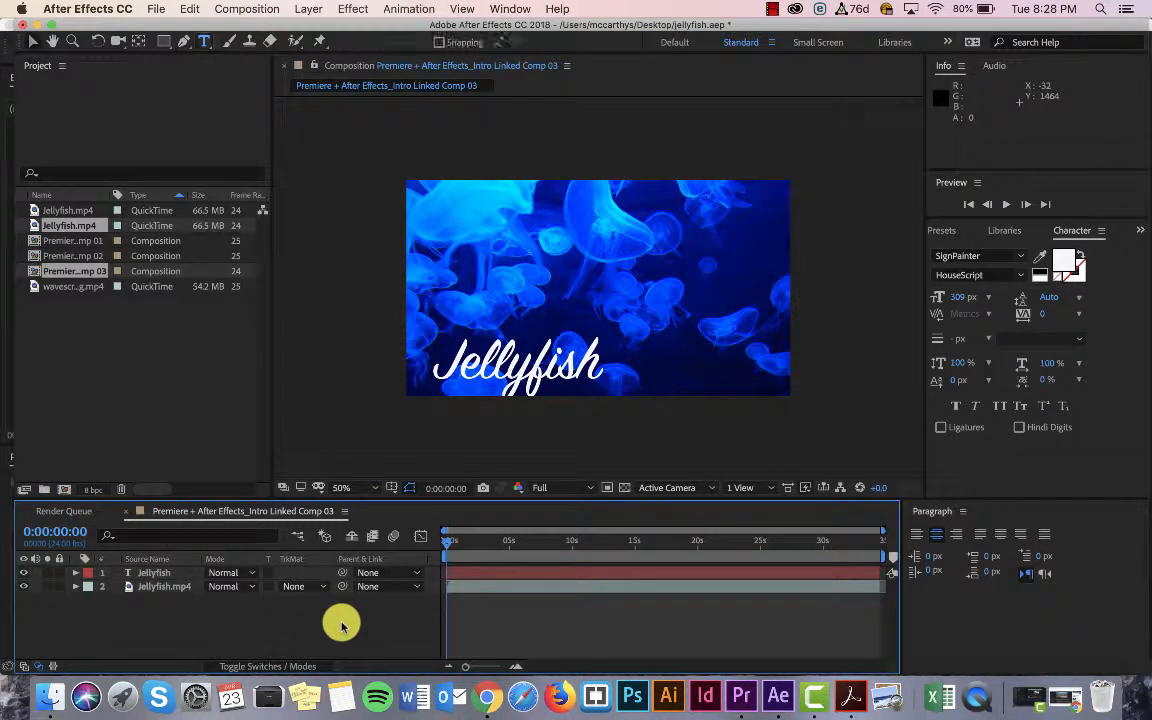
left_click(155, 574)
mouse_move(481, 383)
left_mouse_down()
mouse_move(484, 366)
mouse_move(444, 372)
mouse_move(482, 364)
left_mouse_up()
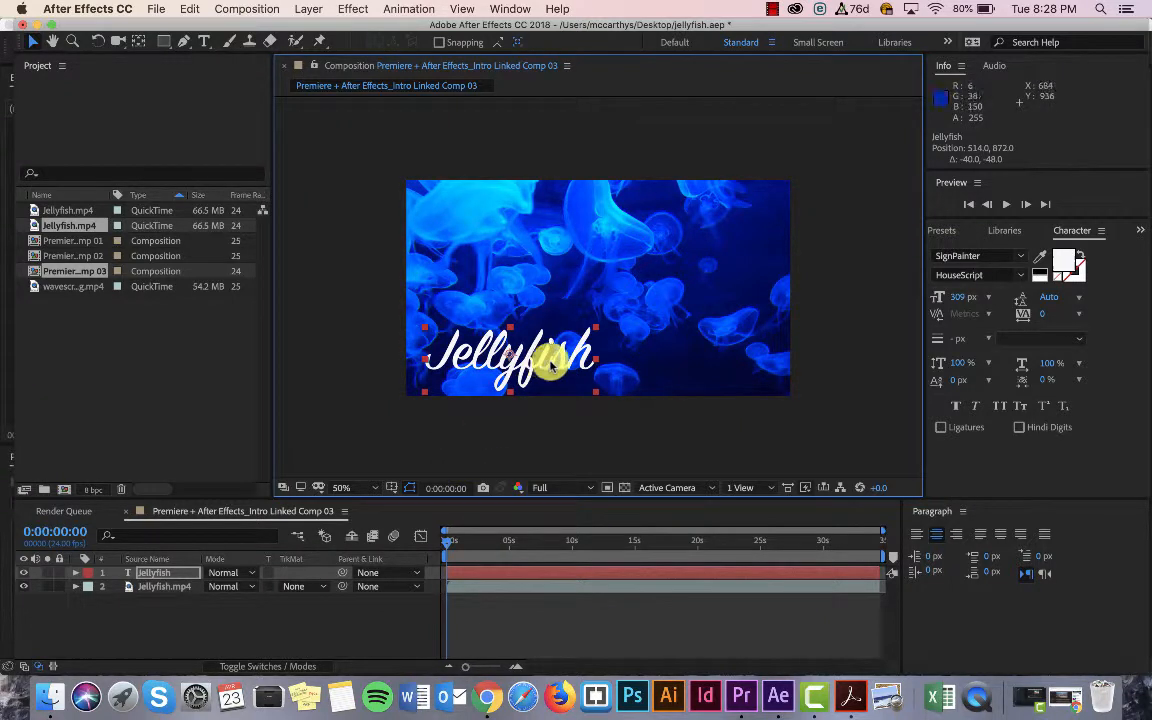
left_click_drag(578, 358, 366, 354)
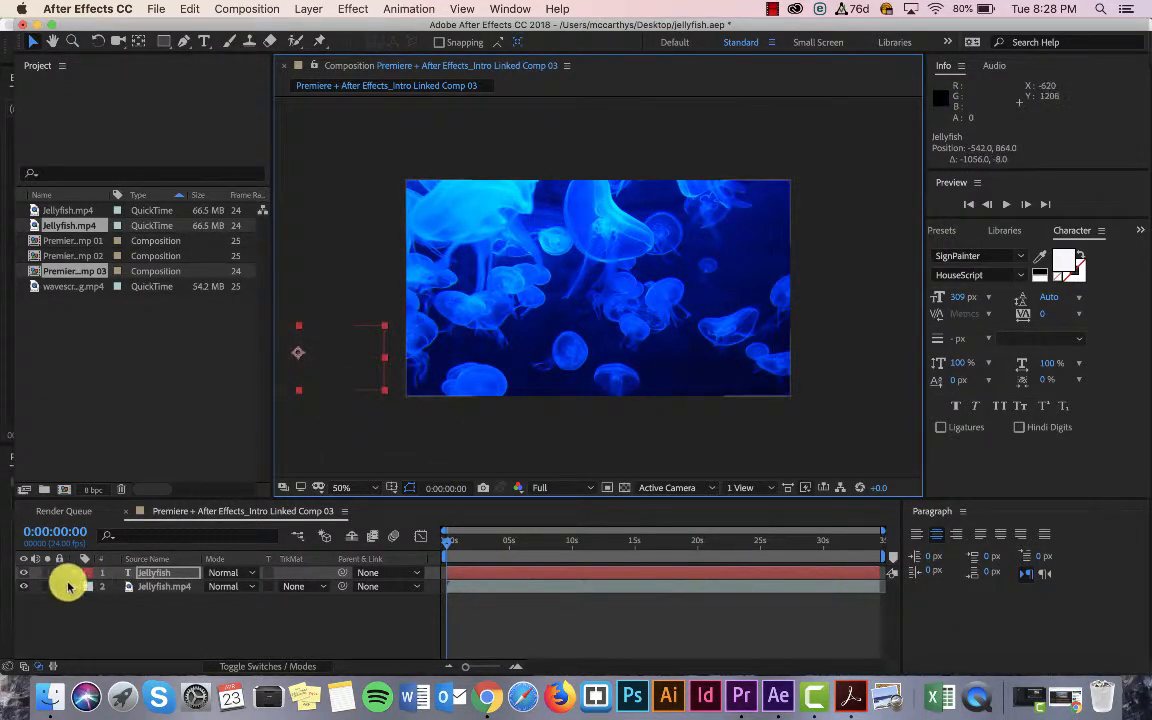
Keyframe the Jellyfish text's Position at 0:00:00:00 and, at 0:00:14:20, move it to about 1398, 864 inside the frame's lower-right area
left_click(75, 572)
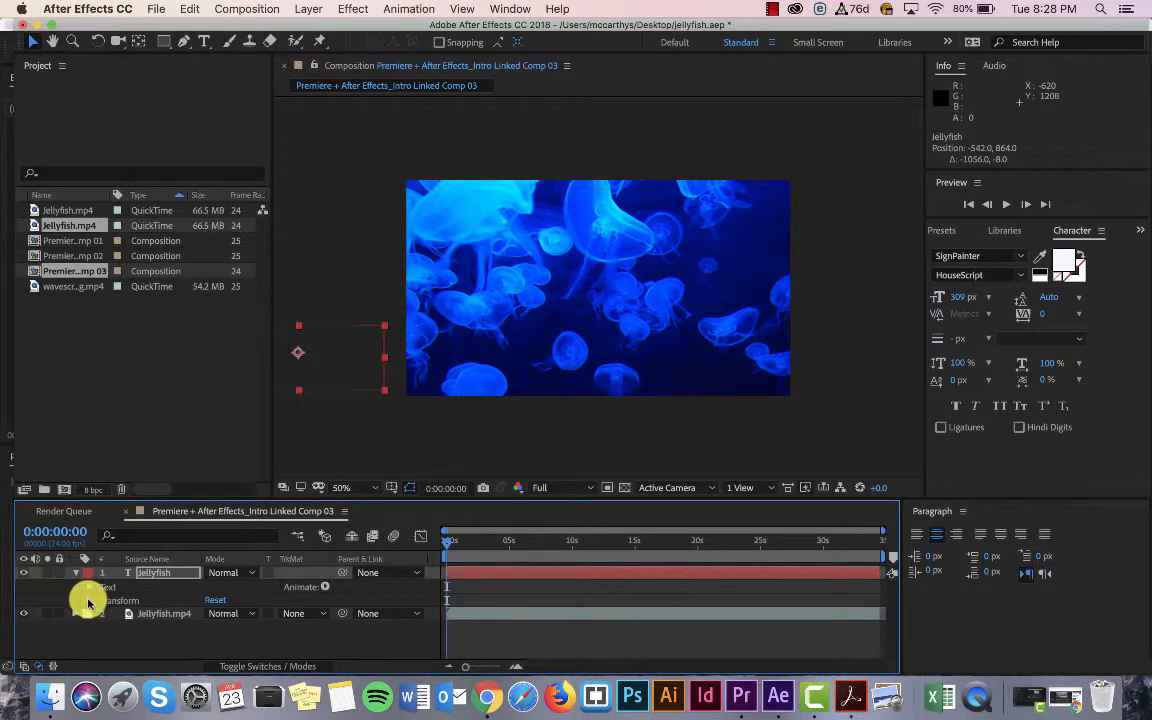
left_click(89, 600)
scroll(186, 628, "down", 1)
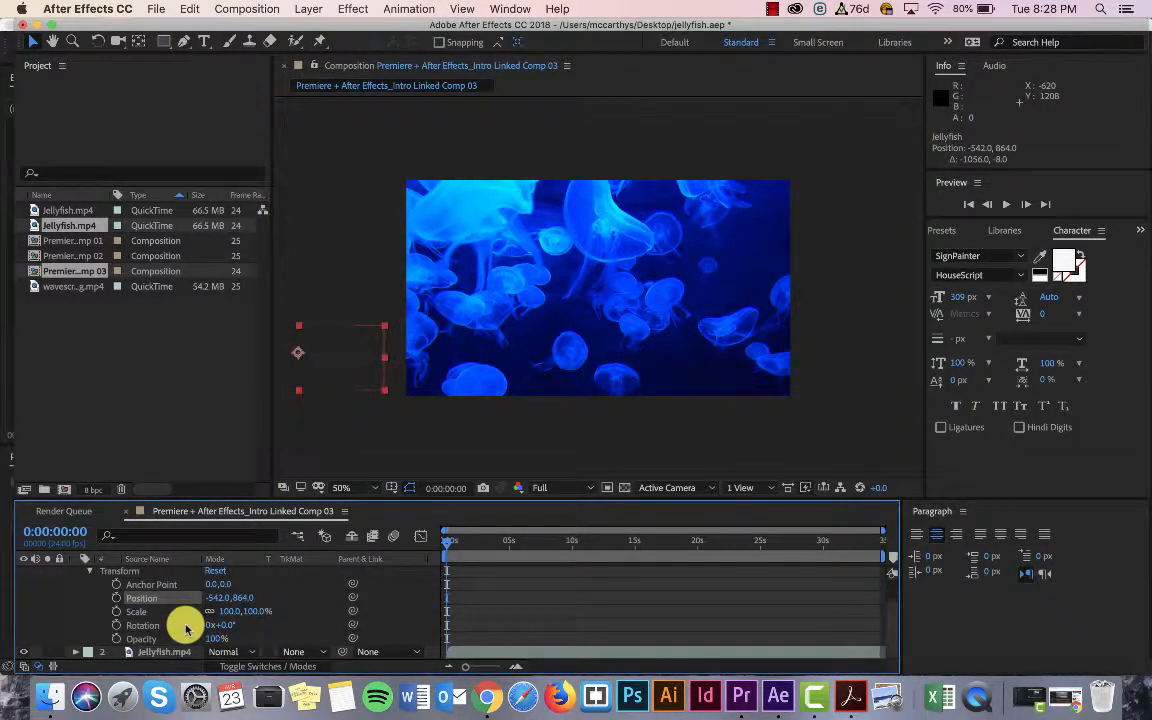
left_click(117, 598)
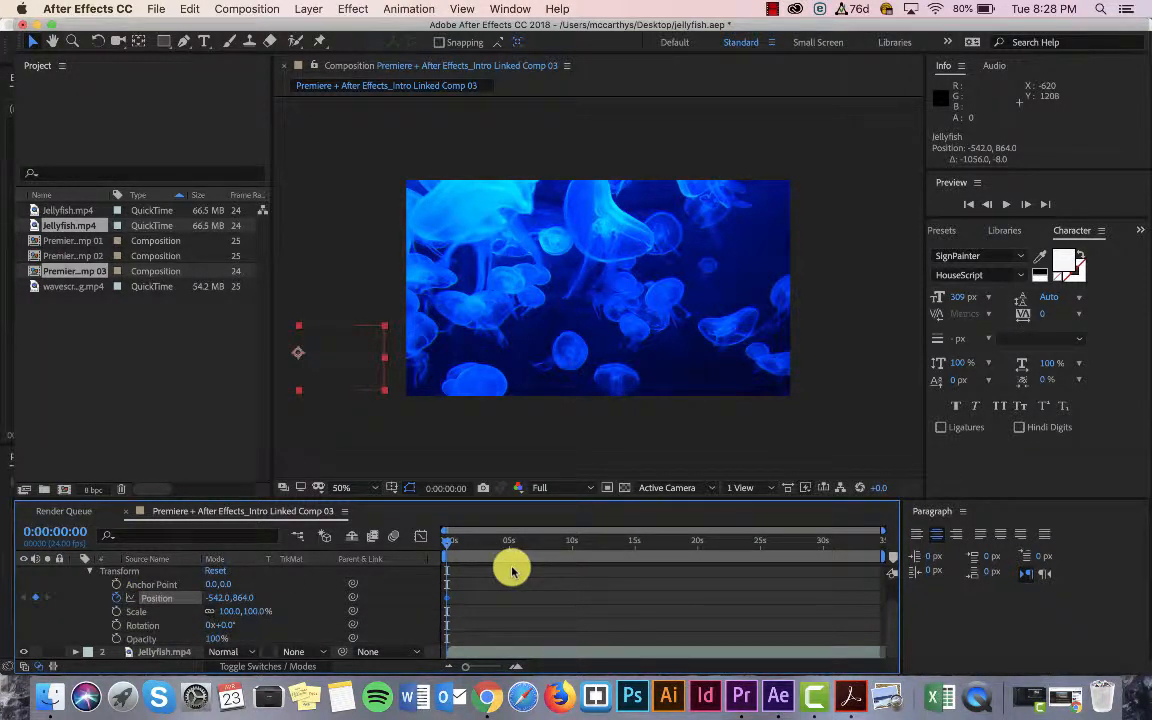
left_click_drag(450, 544, 633, 544)
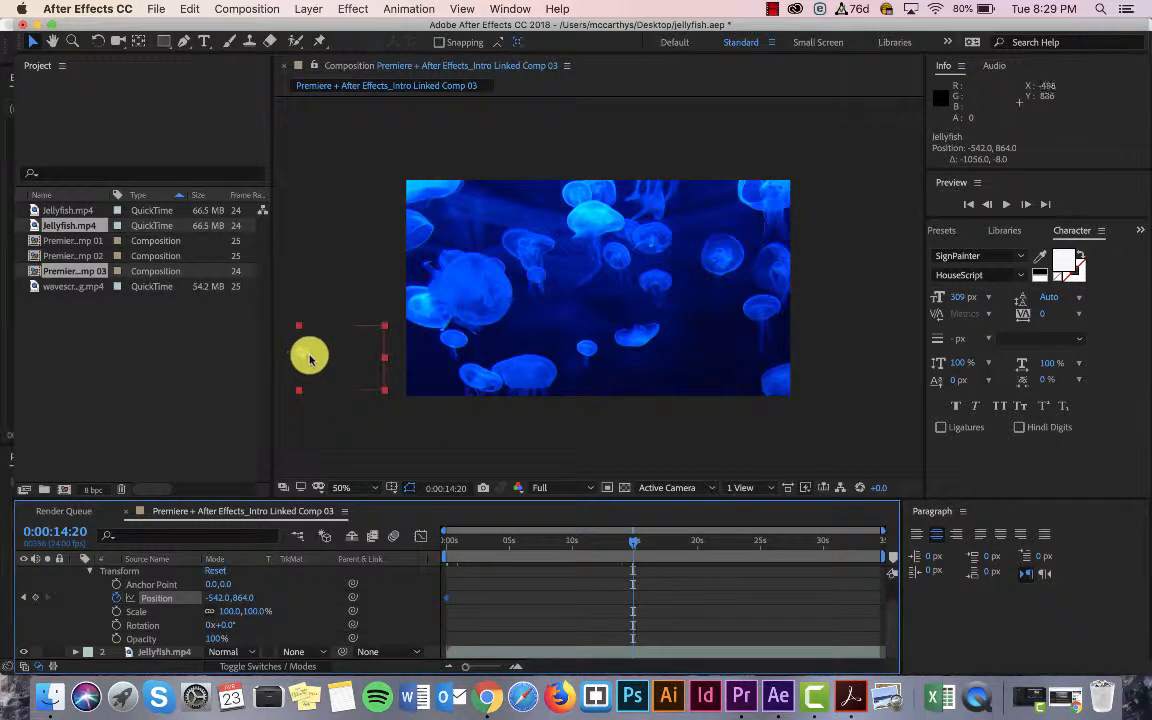
left_click_drag(309, 358, 697, 366)
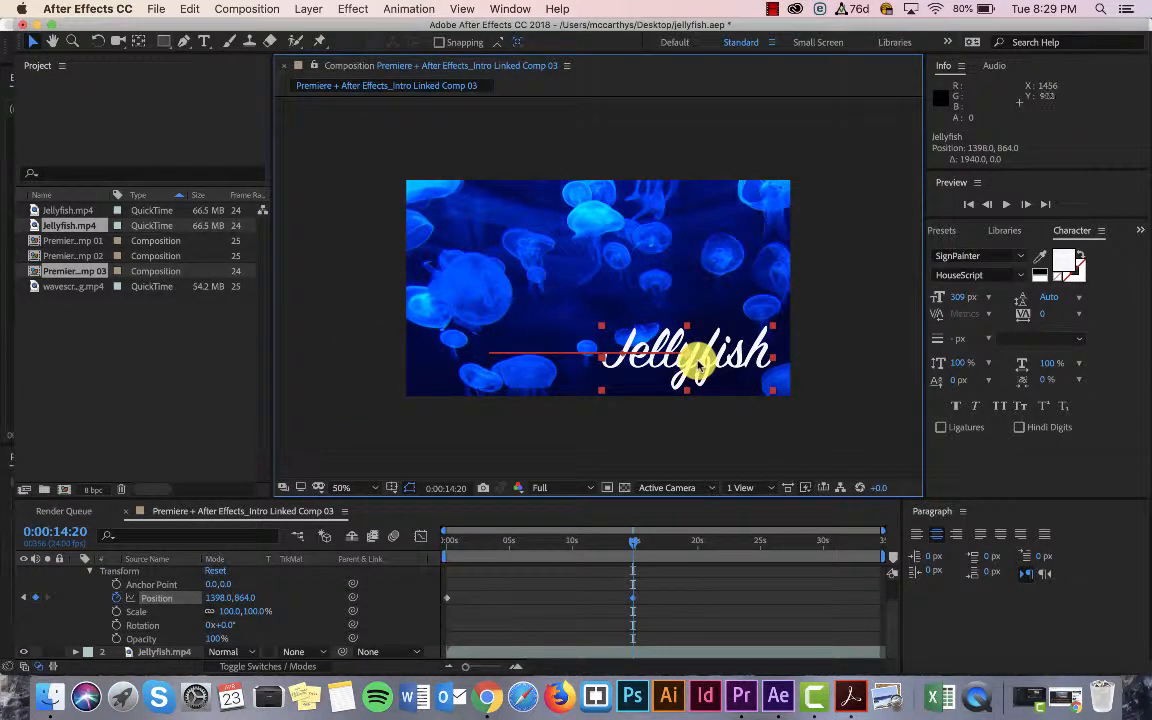
Preview the text's slide-in animation from the start of the composition
left_click(637, 541)
left_click_drag(637, 541, 430, 530)
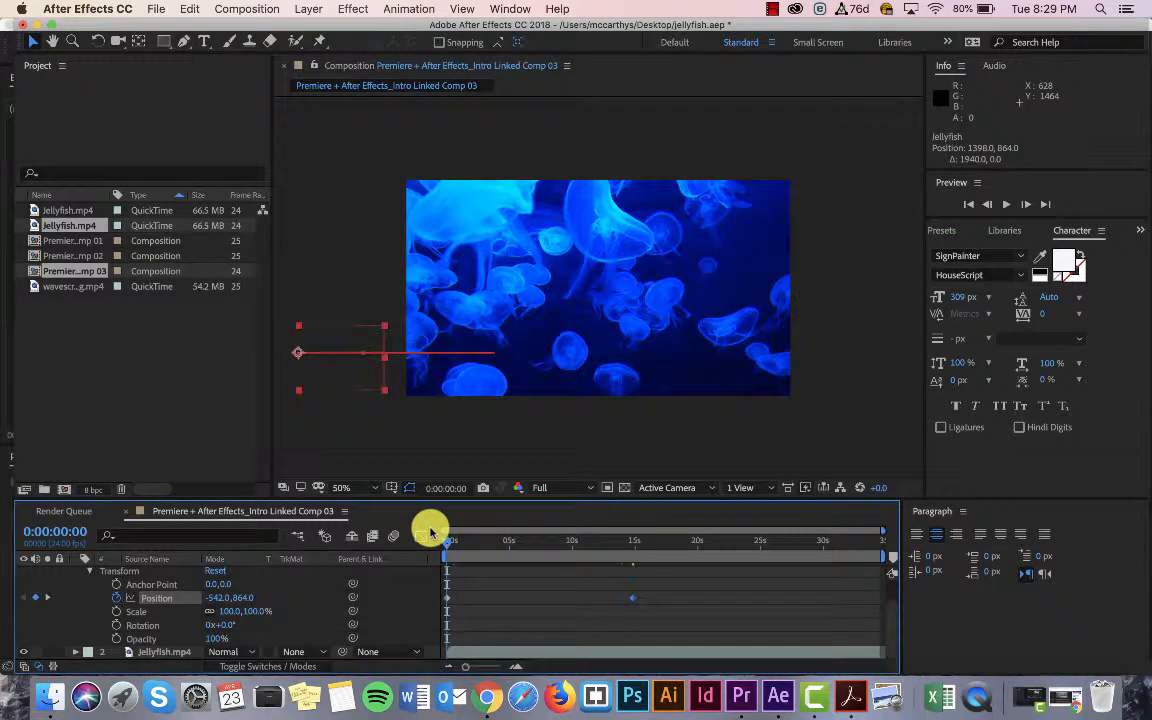
key("space")
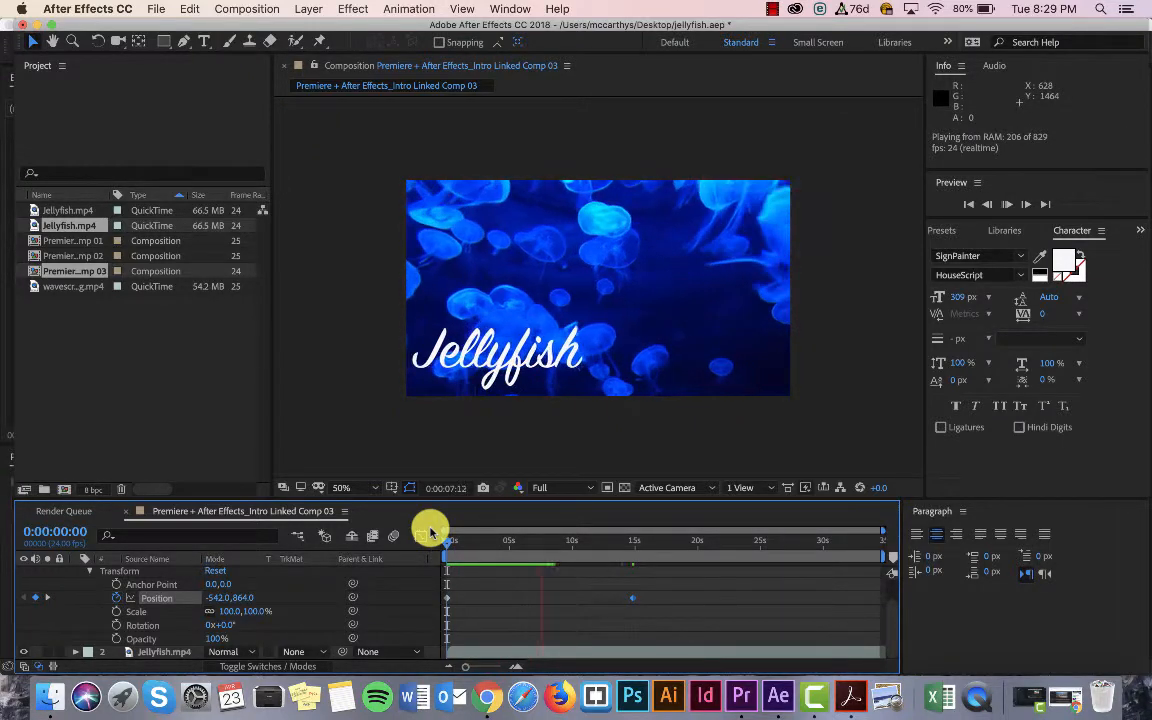
key("space")
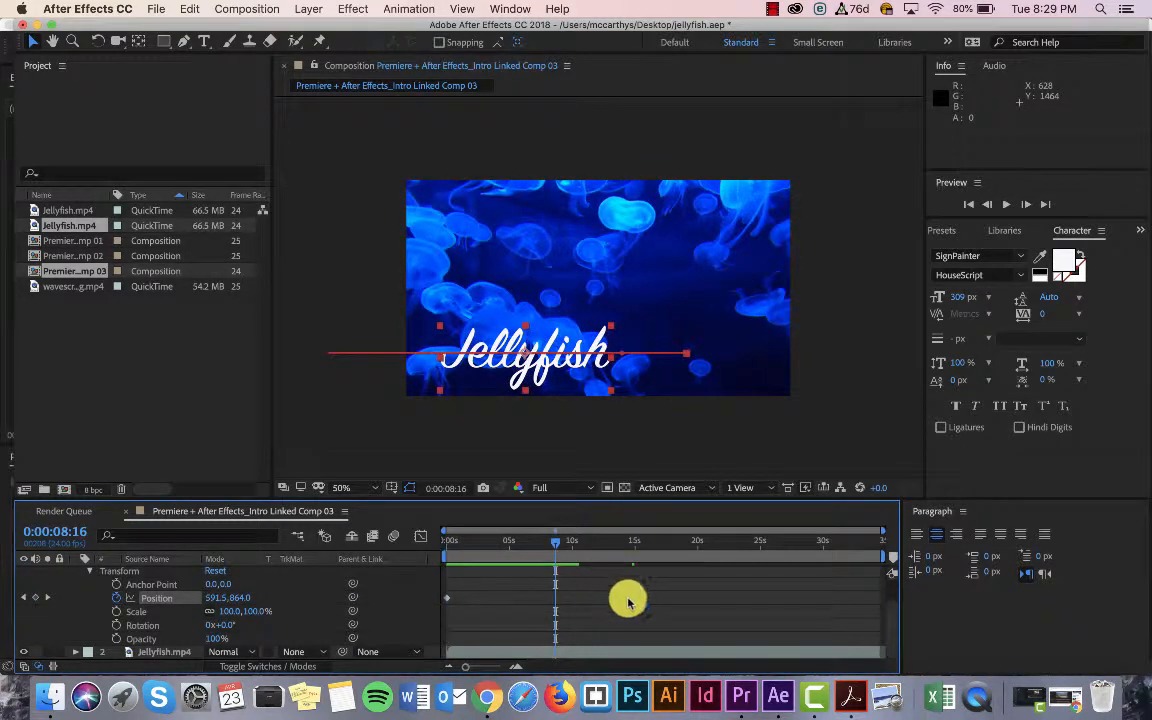
Shift the ending Position keyframe to 0:00:08:00 and preview the faster text animation from the start
left_click_drag(630, 600, 547, 597)
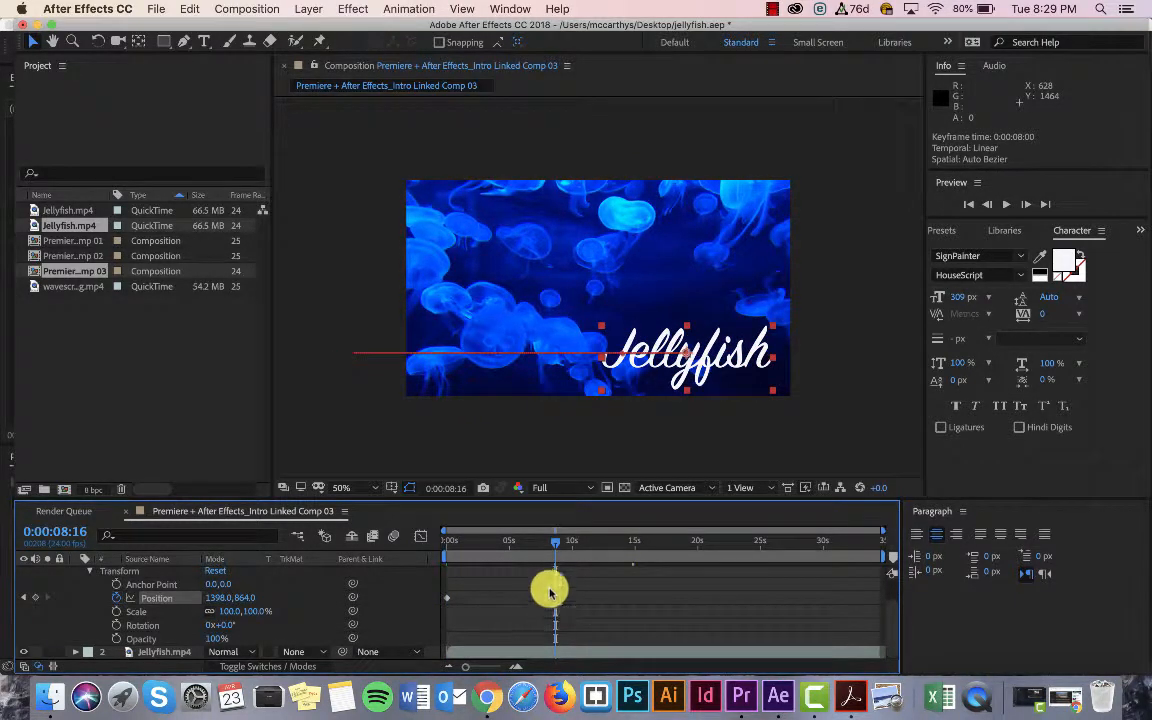
left_click_drag(564, 548, 437, 550)
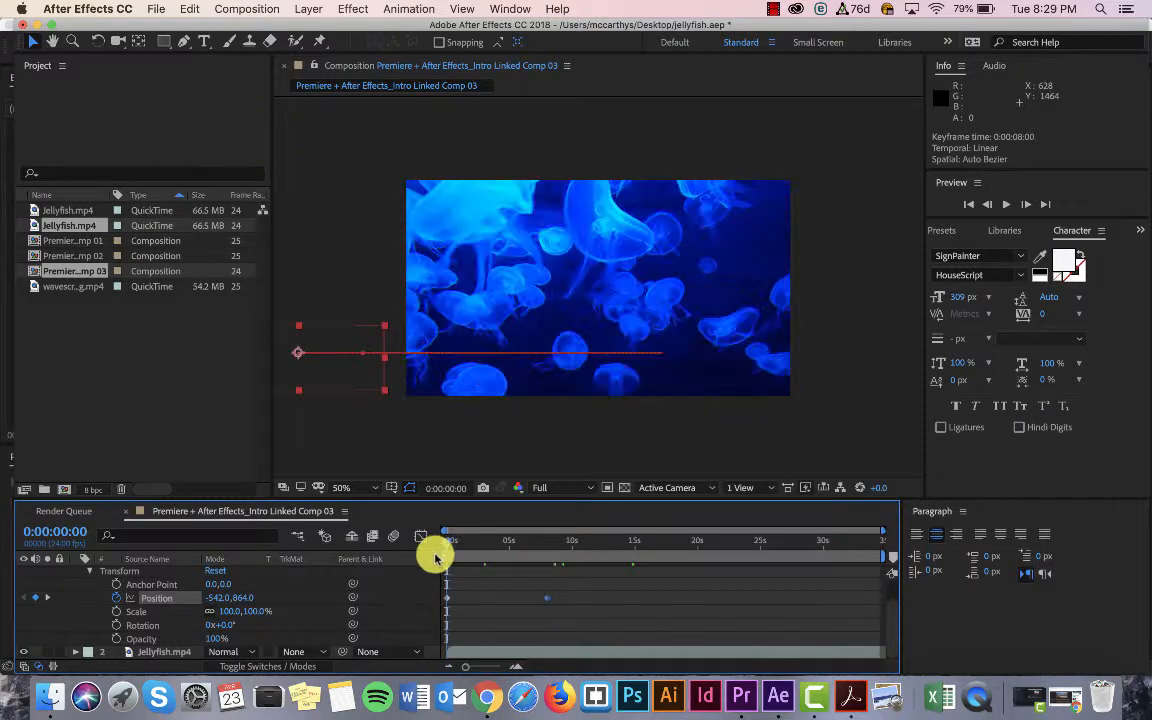
key("space")
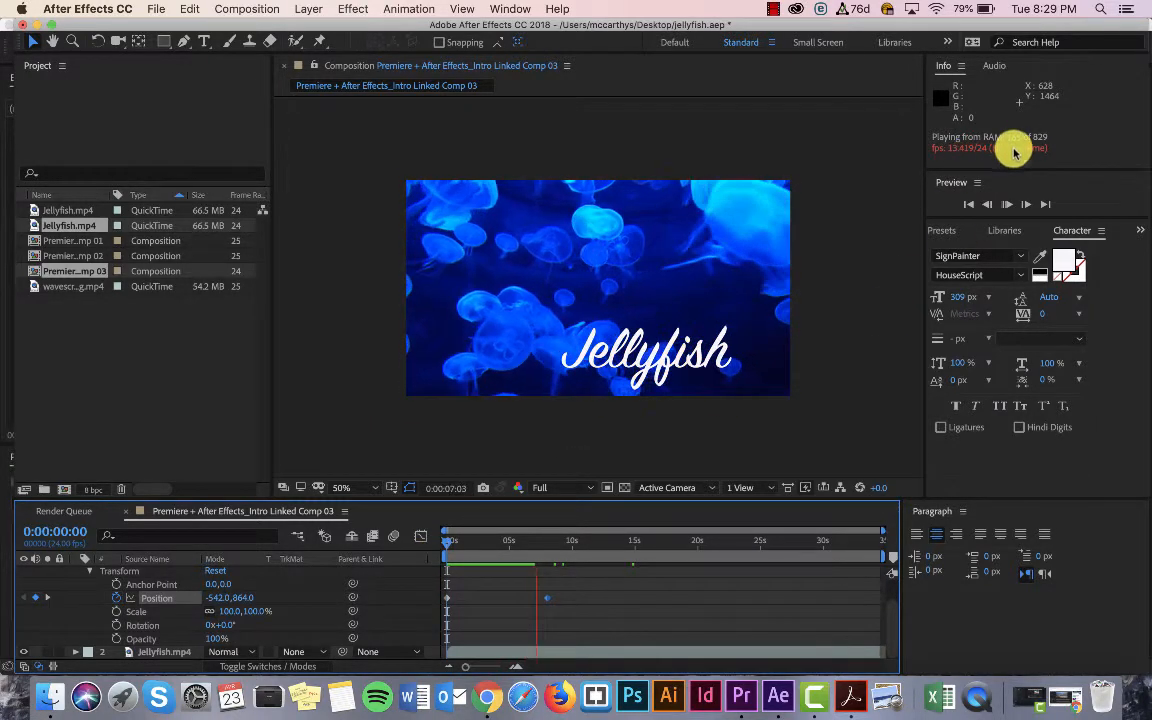
left_click(722, 334)
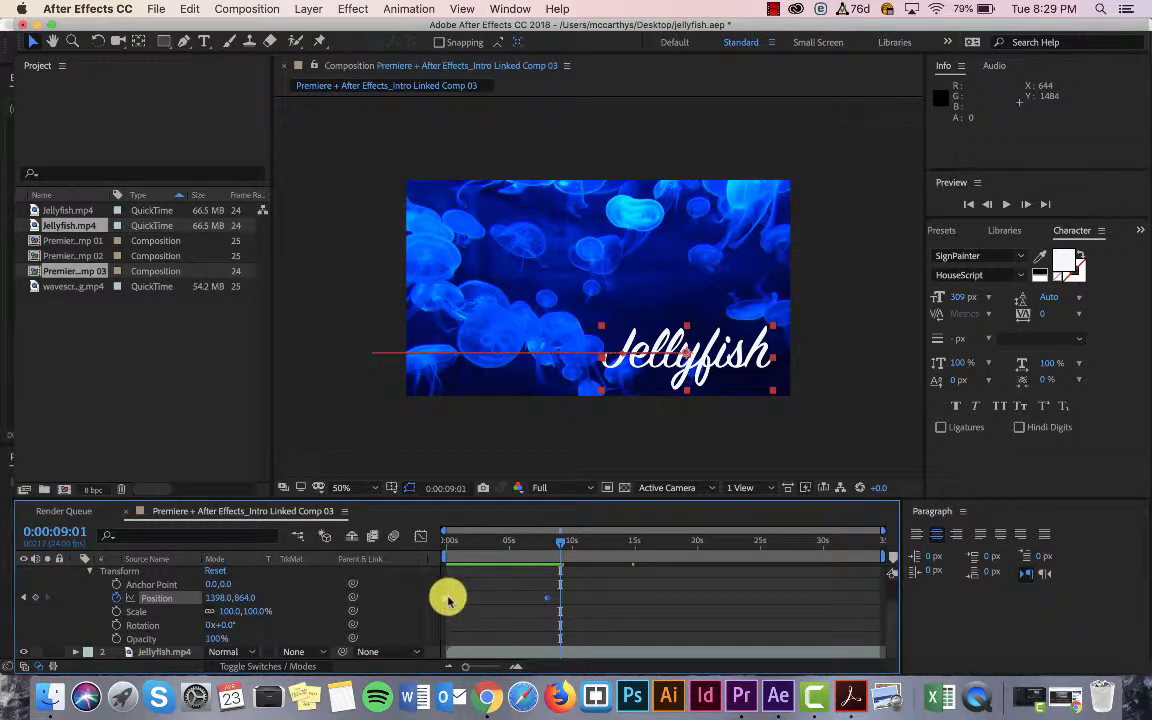
Select both Position keyframes of the text and extend the ending keyframe to about 14 seconds in the Graph Editor
left_click(448, 600)
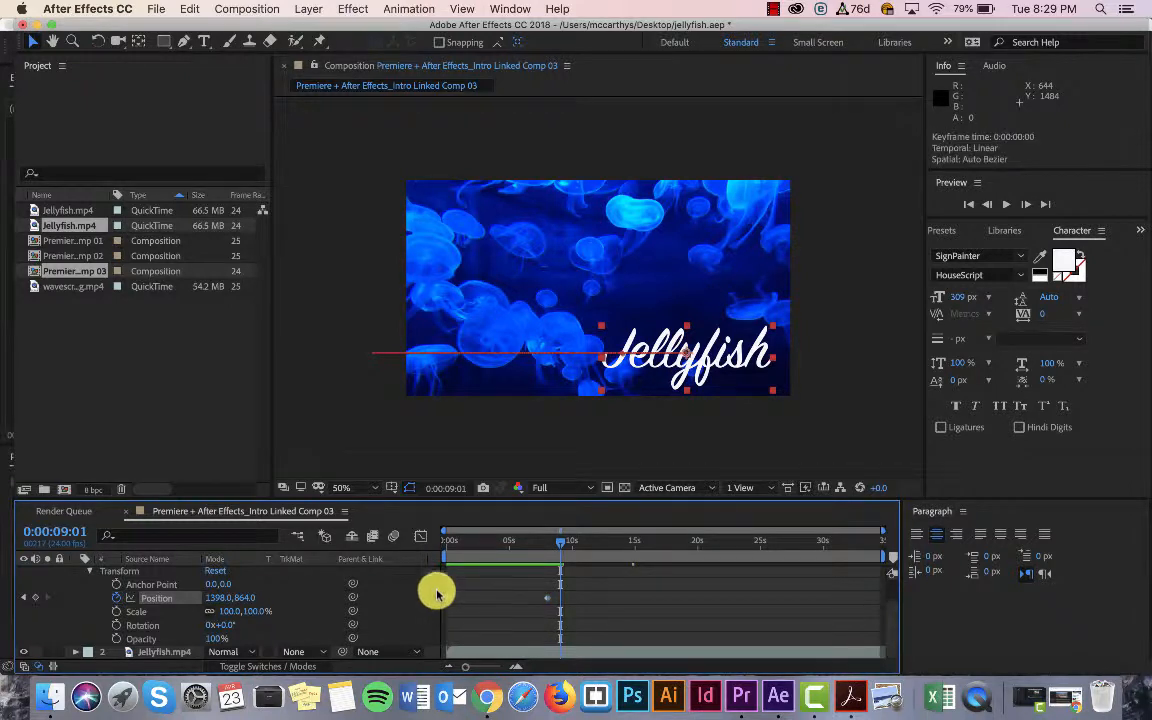
mouse_move(447, 580)
left_mouse_down()
mouse_move(555, 620)
mouse_move(445, 578)
left_mouse_up()
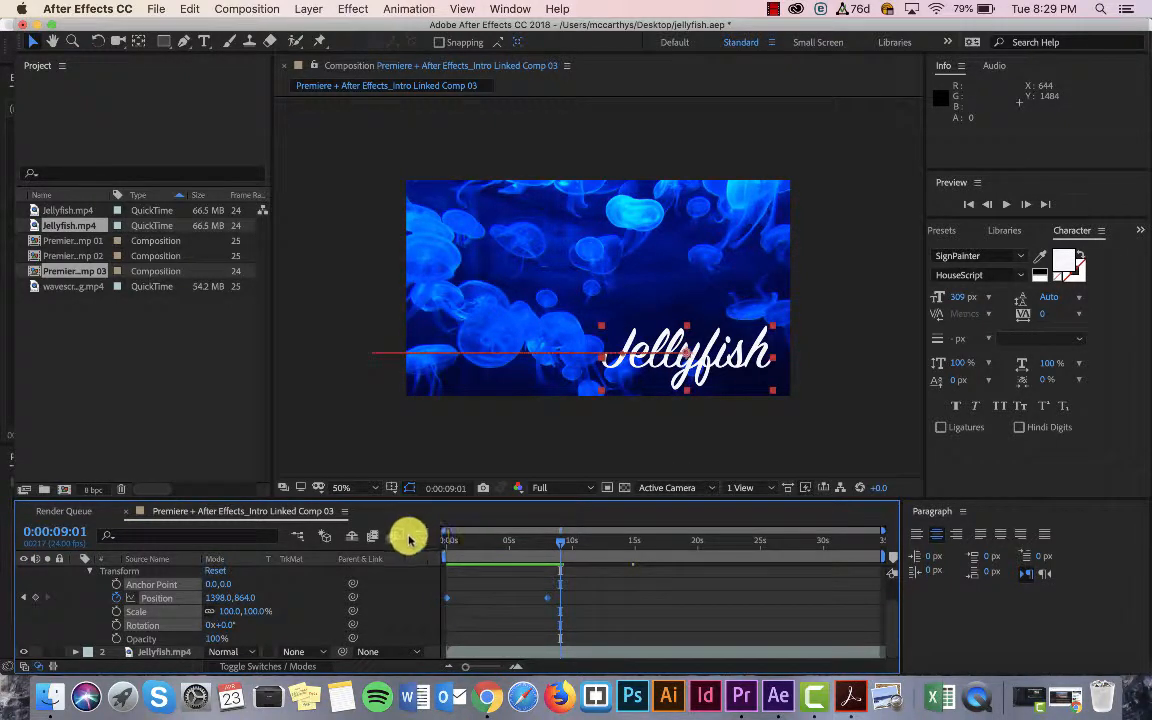
left_click(419, 538)
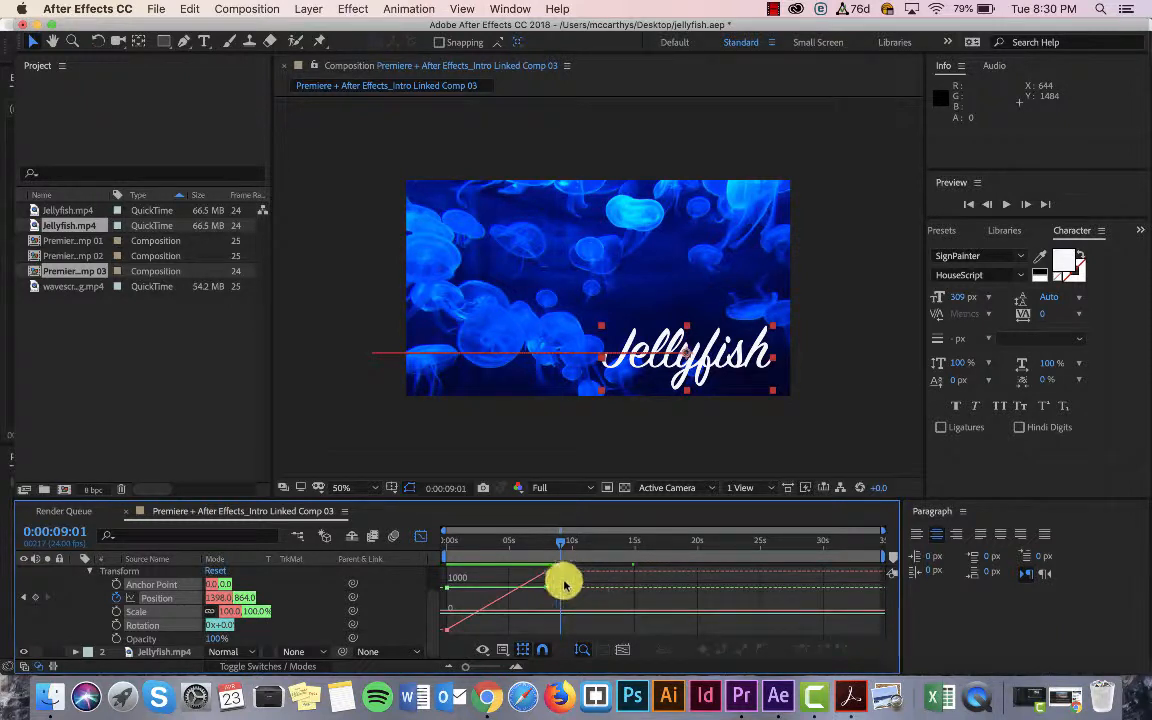
left_click_drag(549, 578, 620, 572)
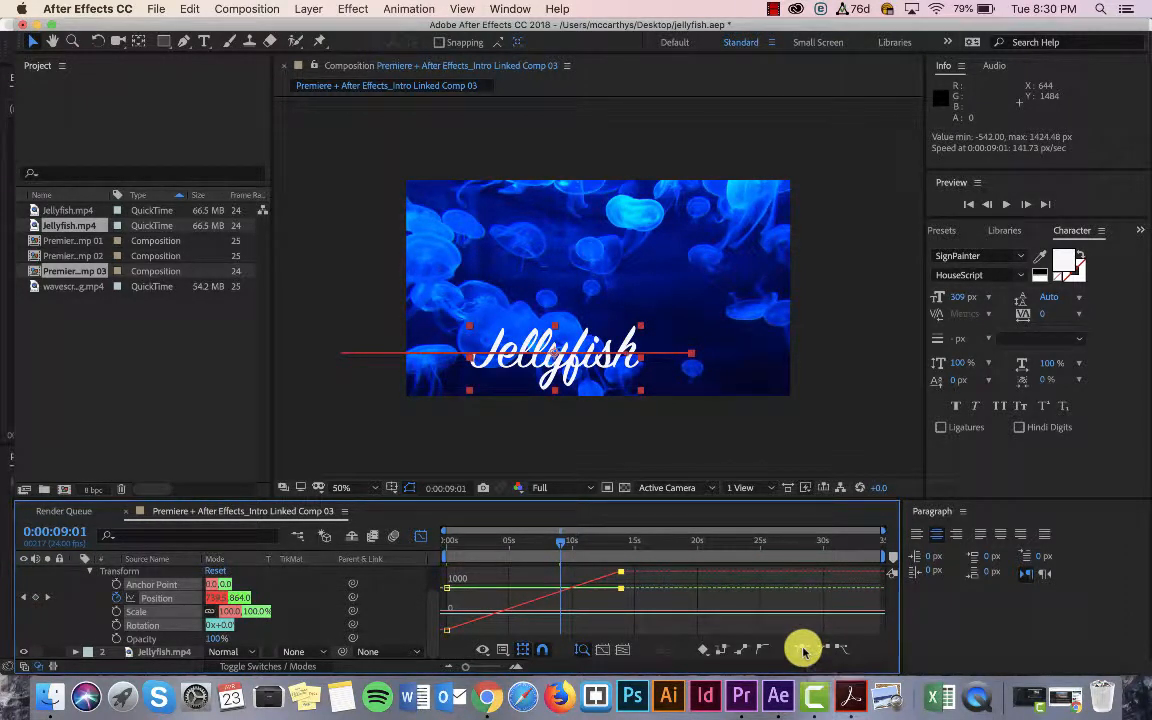
Apply Easy Ease to the text's ending Position keyframe and shift that keyframe to about 14.5 seconds
left_click(804, 651)
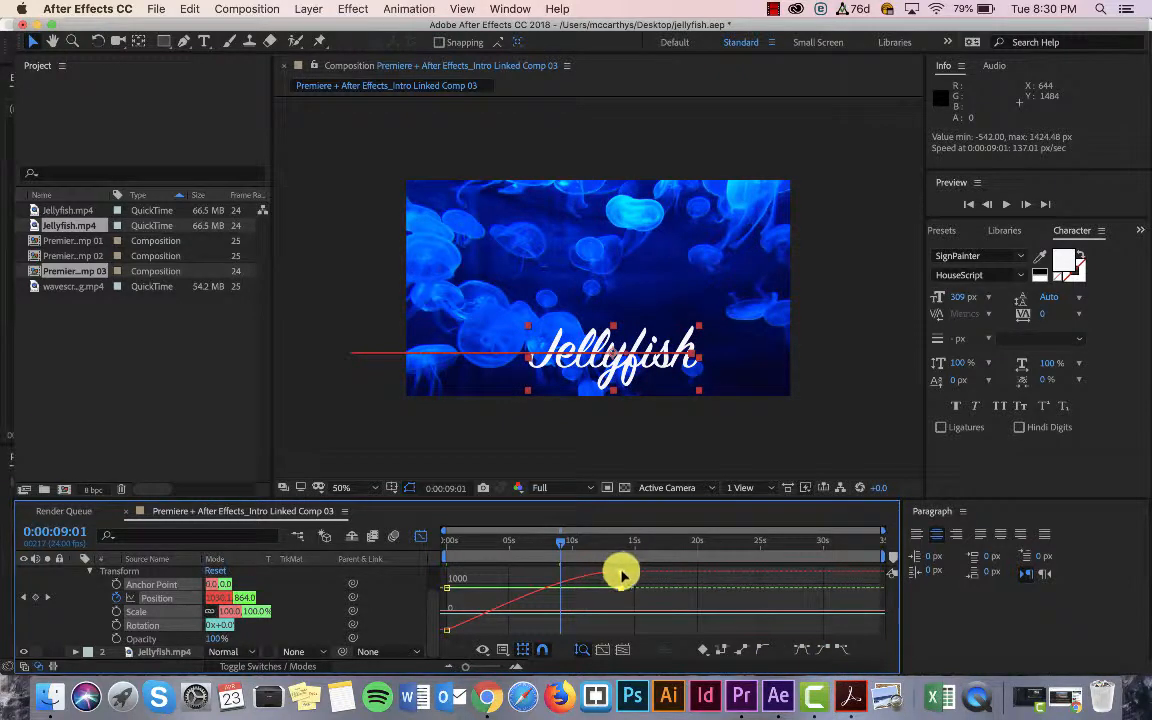
mouse_move(621, 591)
left_mouse_down()
mouse_move(625, 604)
mouse_move(628, 591)
left_mouse_up()
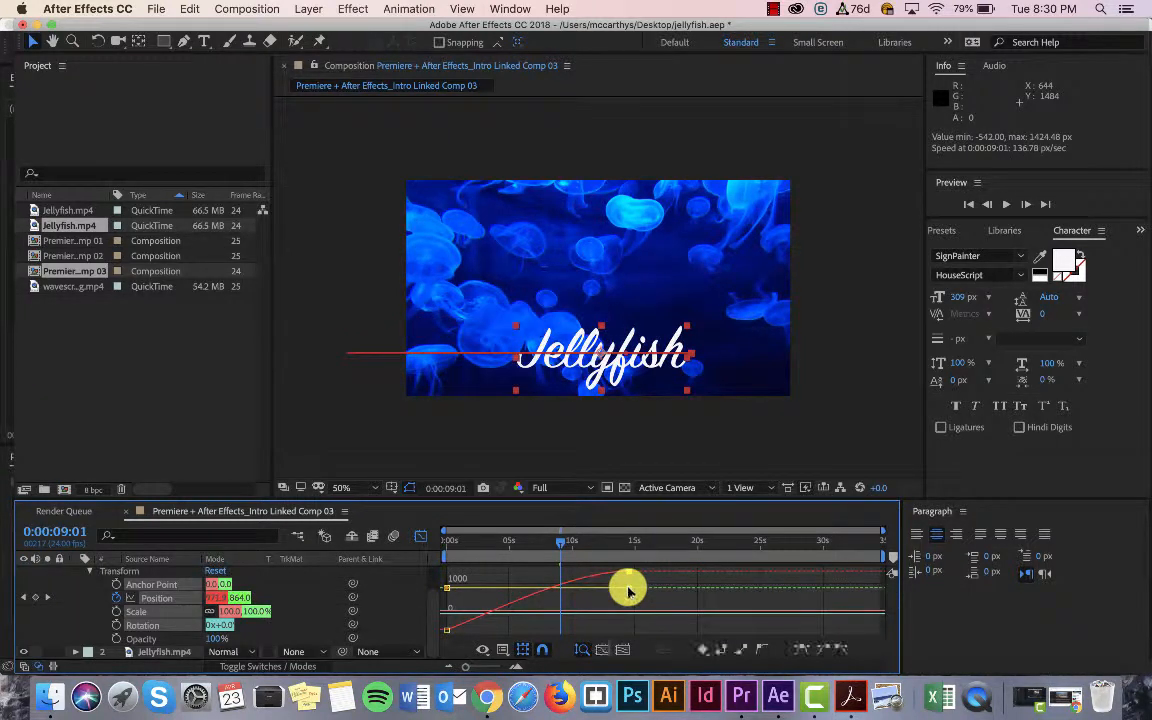
left_click(181, 575)
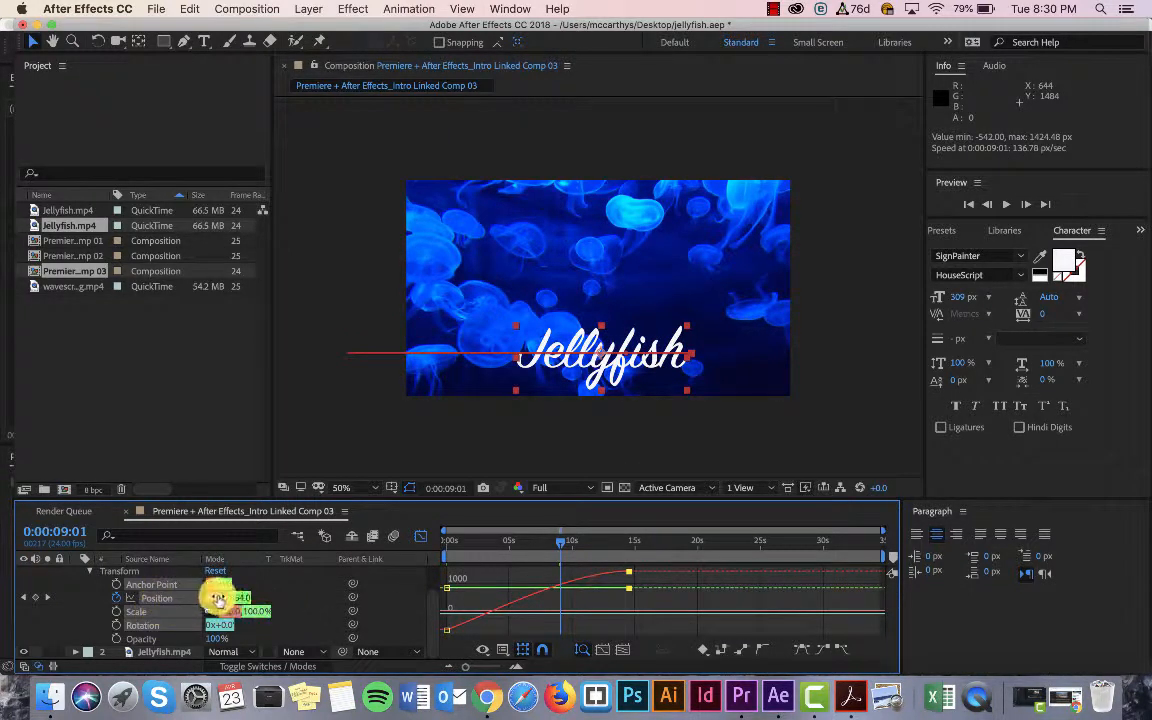
Move the ending Position keyframe to about 5.5 seconds in the graph and preview the quicker slide-in from the start
left_click_drag(627, 575, 419, 532)
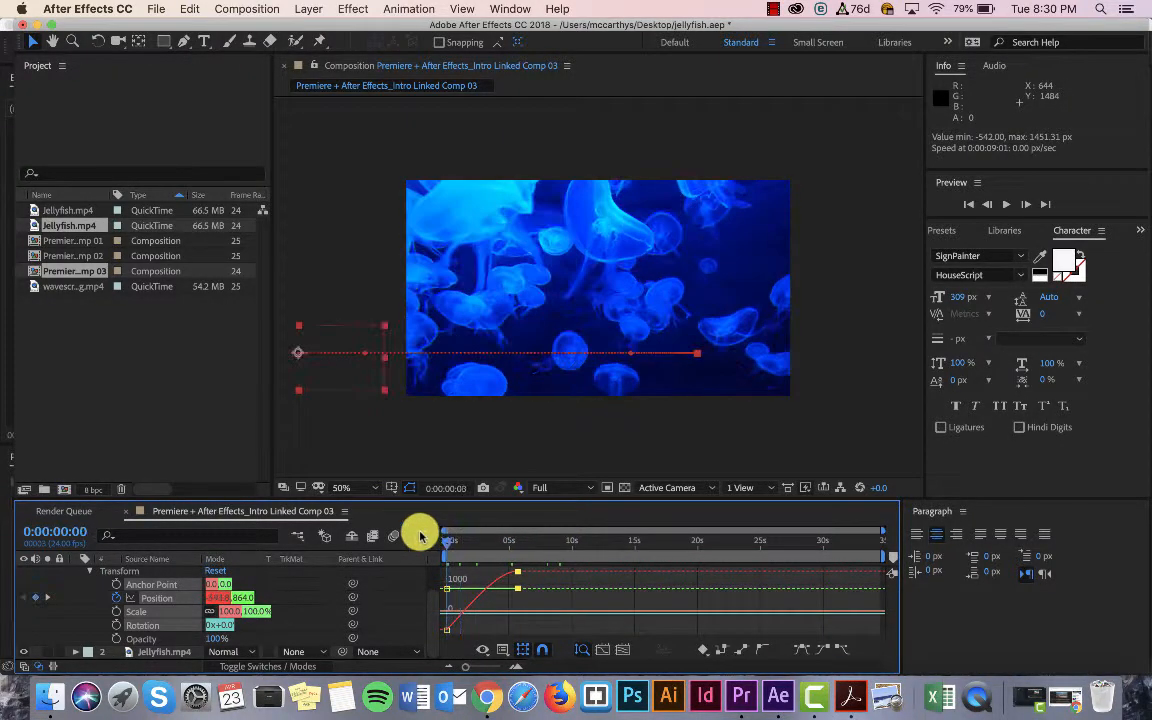
key("space")
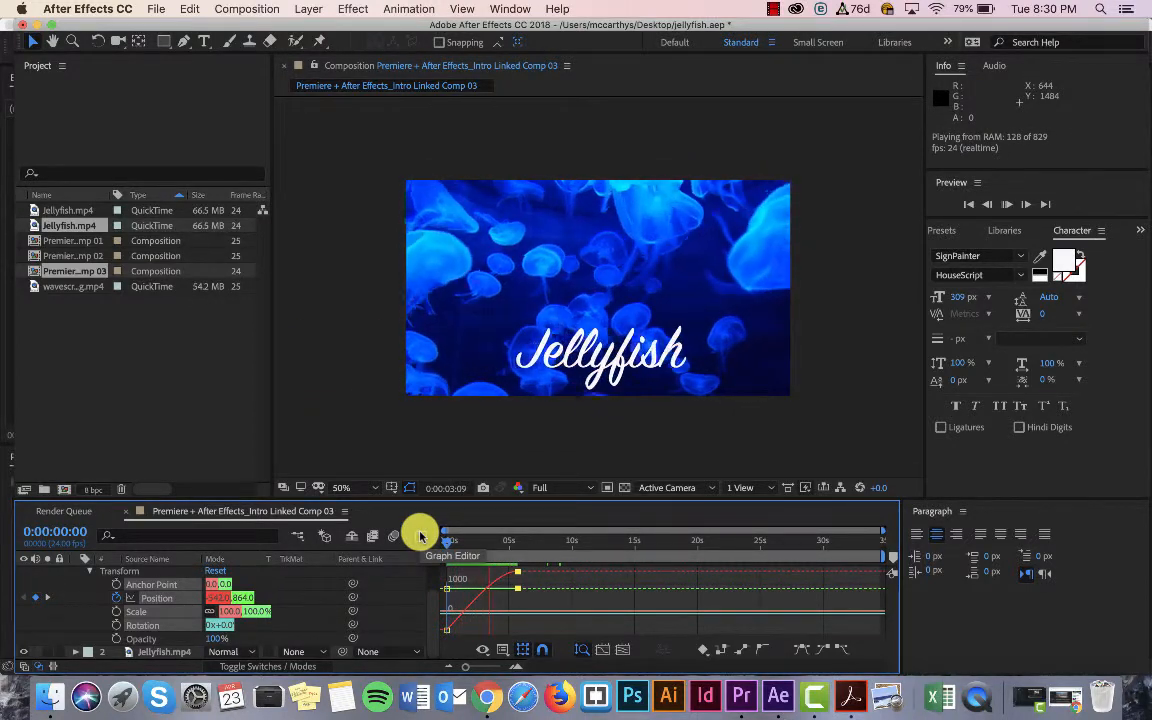
key("space")
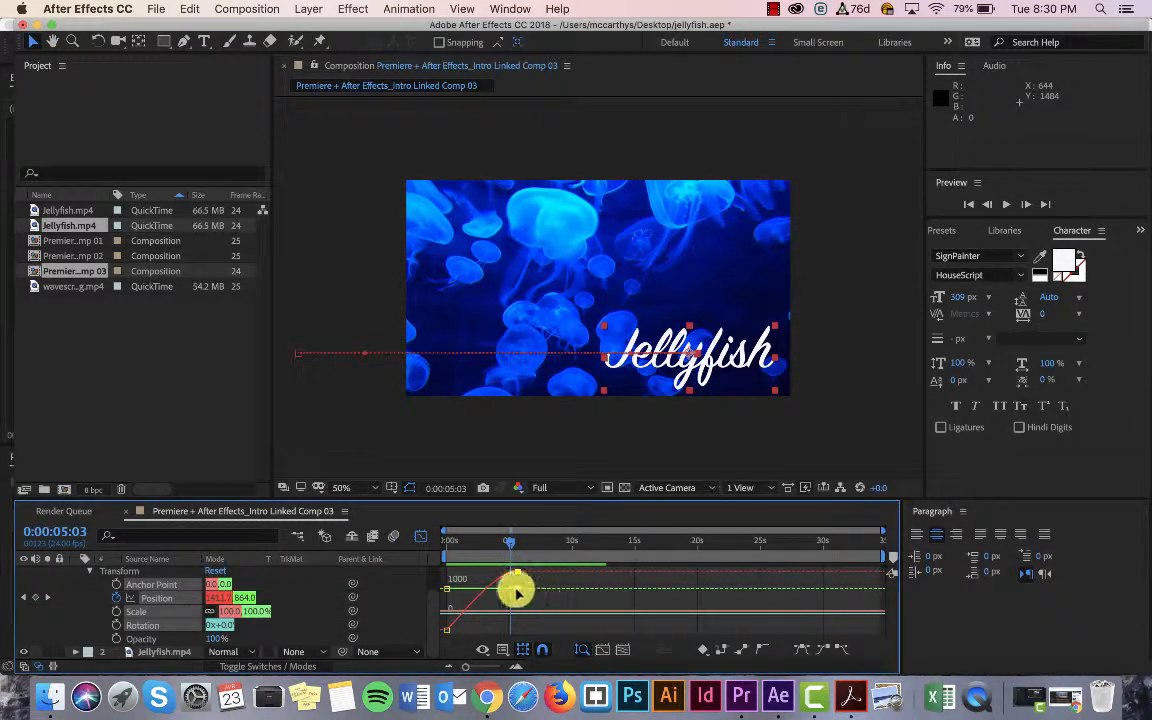
Move the ending Position keyframe to about 13.5 seconds with an X value of about 1642 px and preview the slower slide-in
left_click_drag(519, 573, 615, 570)
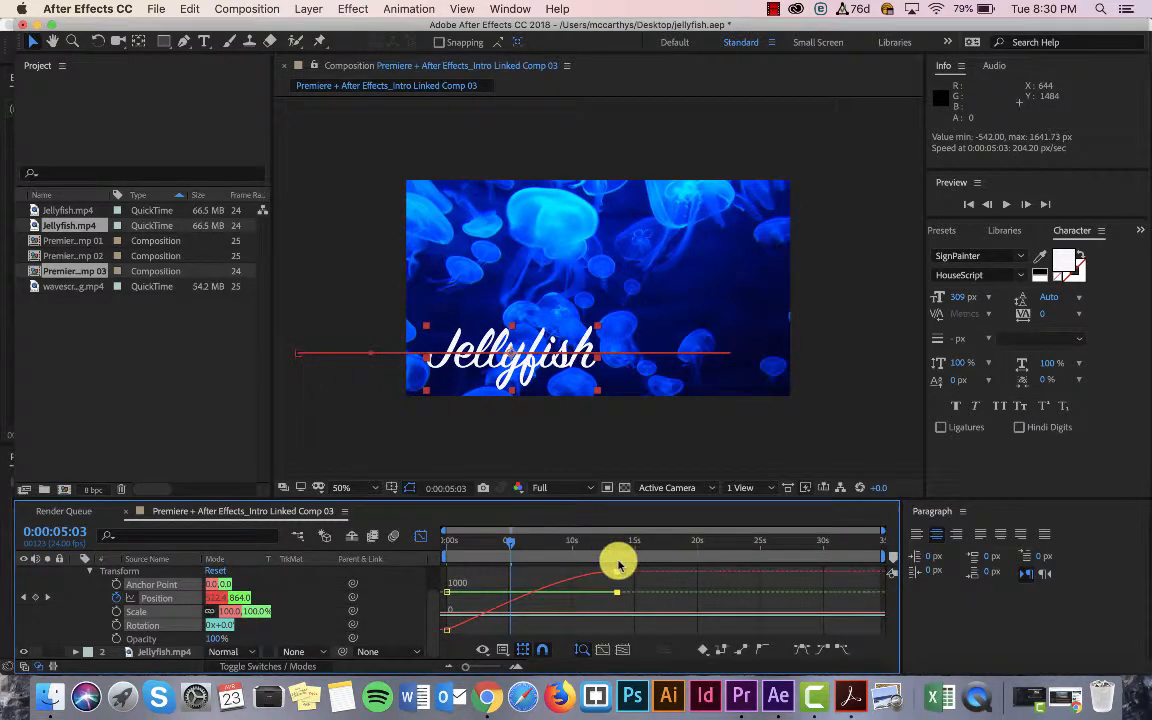
left_click_drag(499, 540, 434, 540)
key("space")
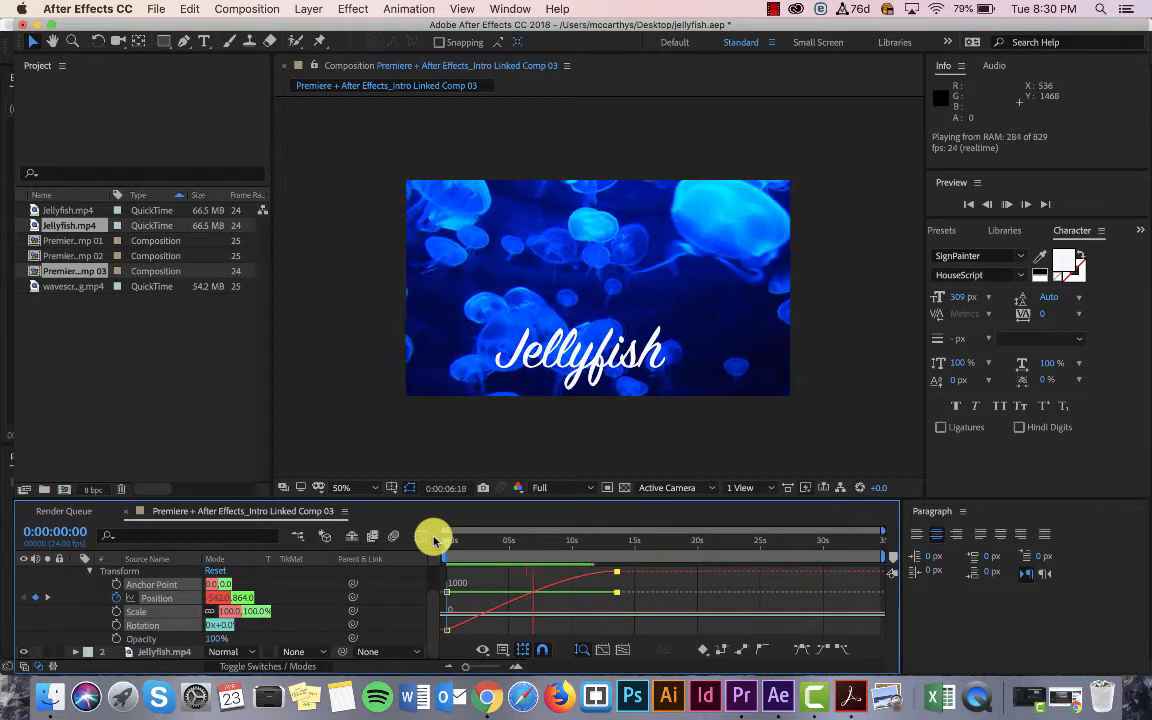
left_click(434, 540)
Move the ending Position keyframe to about 7.5 seconds with an X value of about 1672 px
left_click(611, 585)
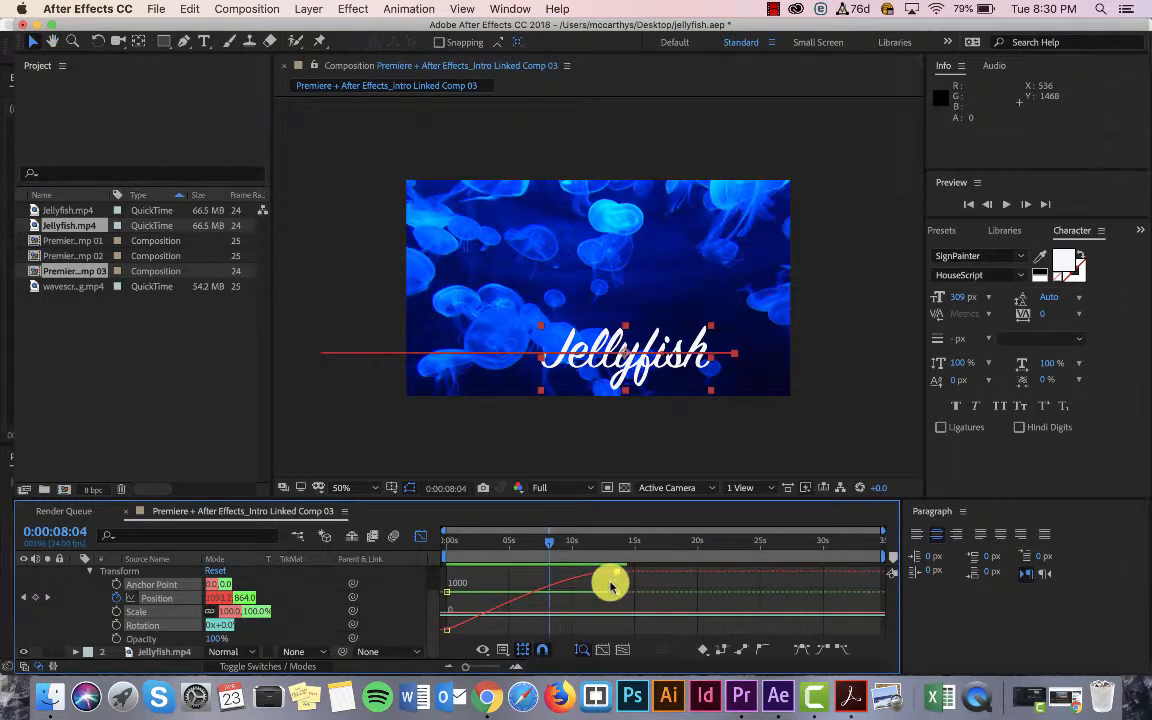
left_click_drag(621, 574, 429, 519)
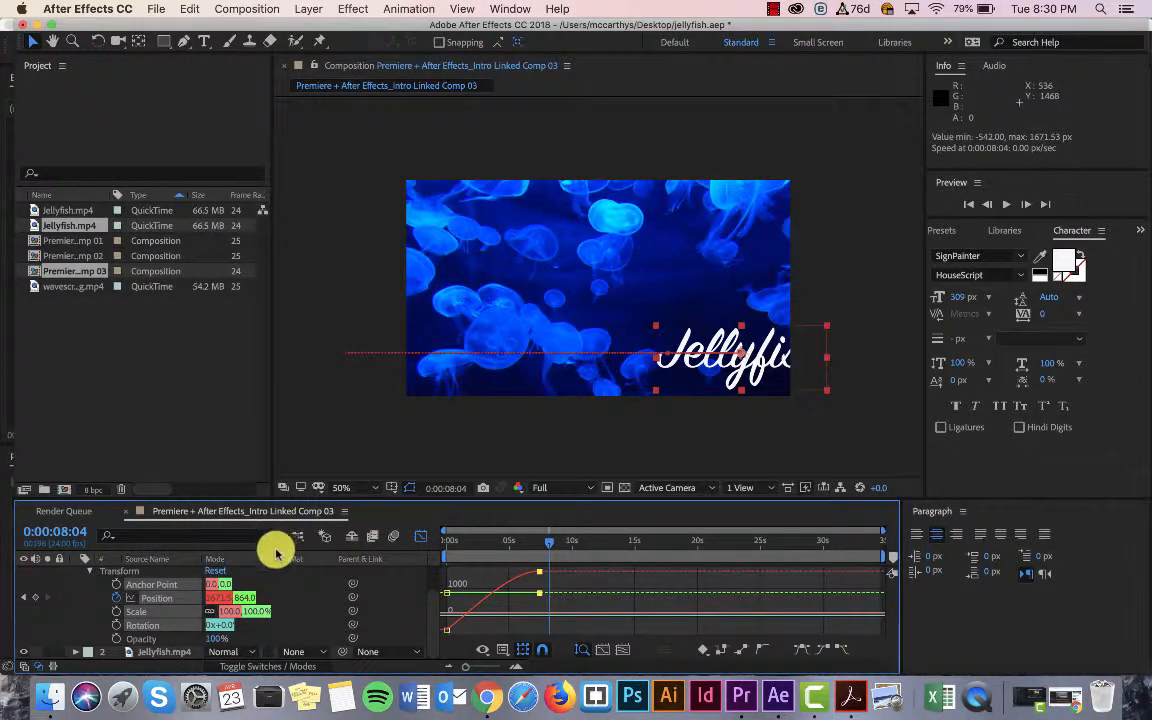
left_click(87, 572)
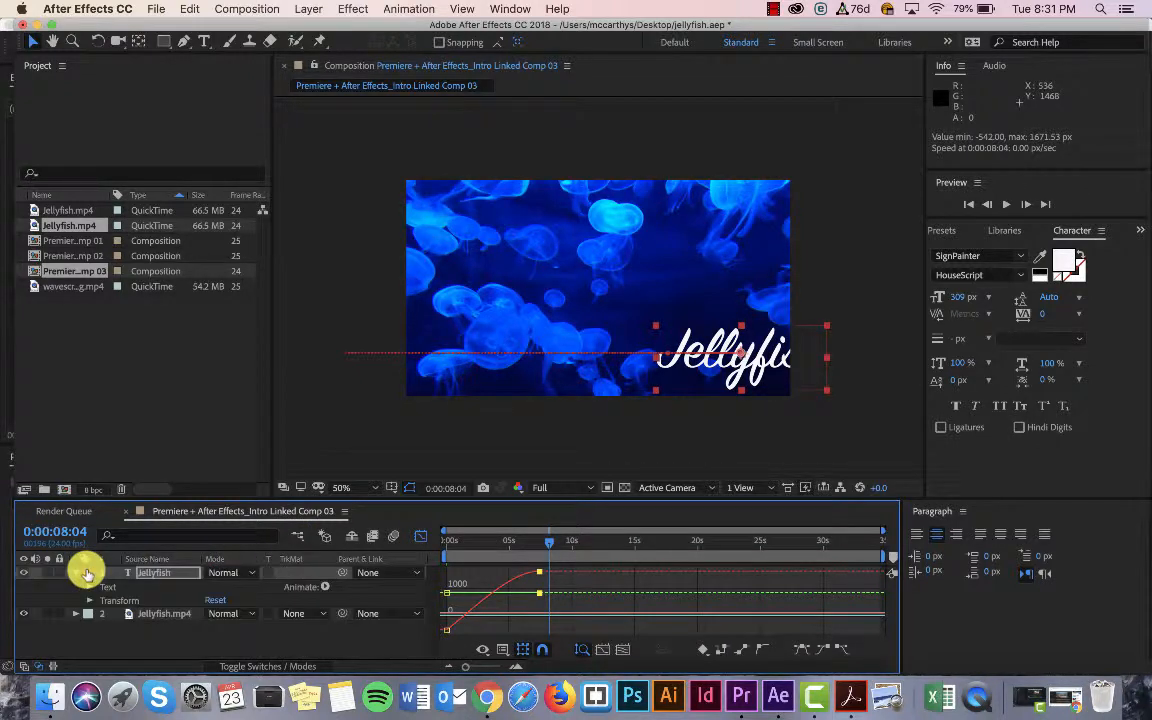
Return to the start of the composition, close the Graph Editor and save the project
left_click_drag(556, 545, 445, 535)
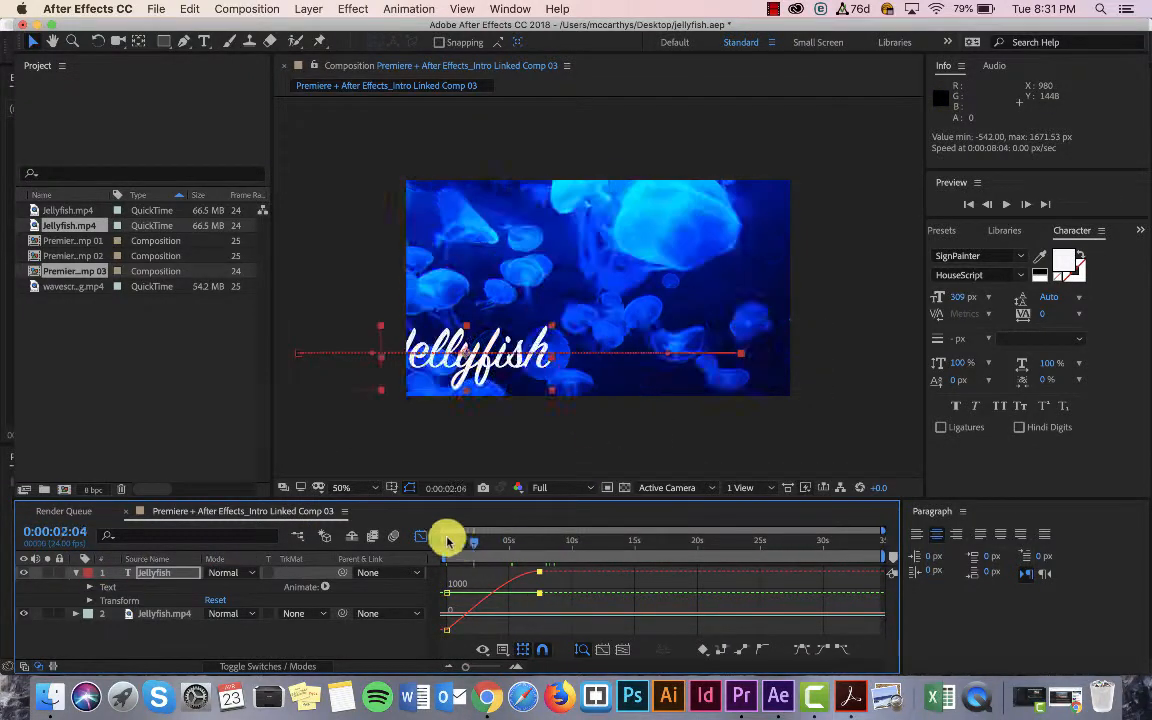
left_click(419, 535)
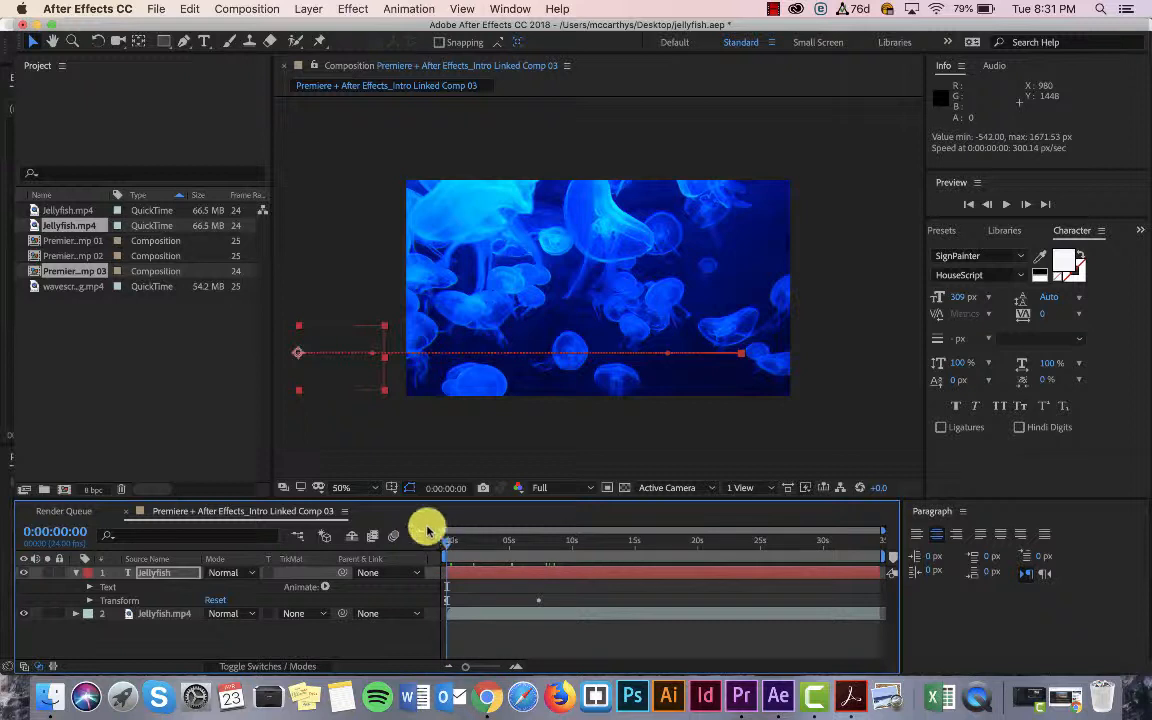
key("super+s")
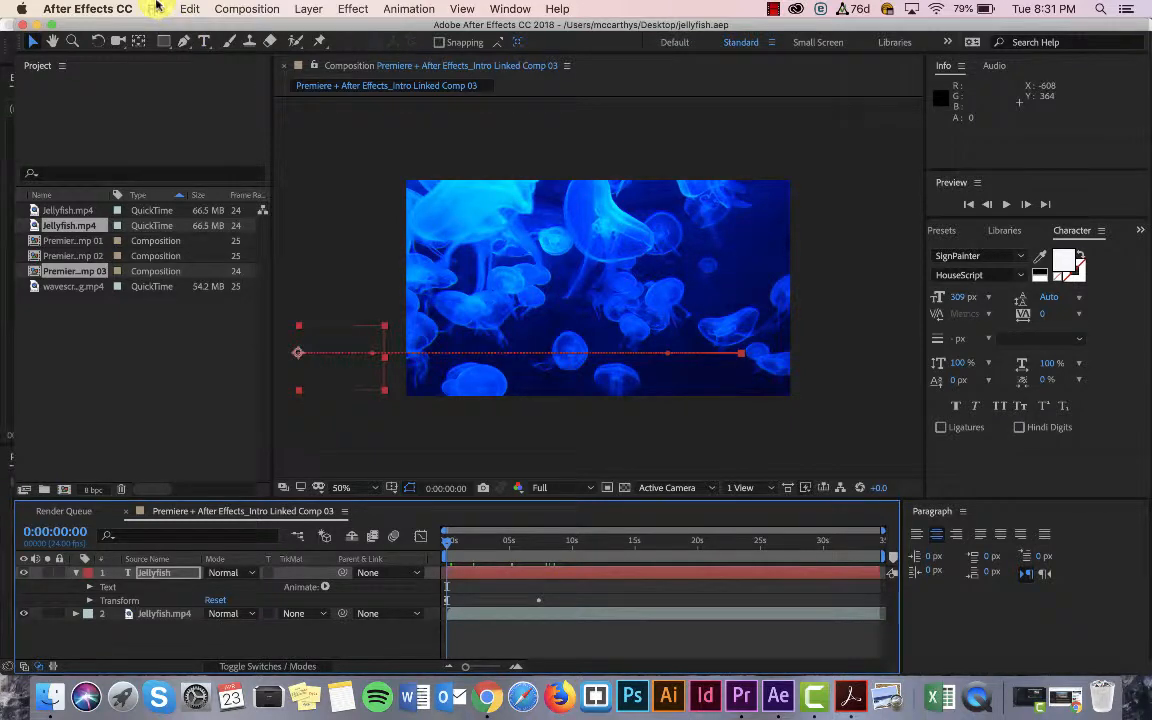
Switch to Premiere Pro, play the Jellyfish sequence from the start and set the Program monitor zoom to 25%
left_click(752, 700)
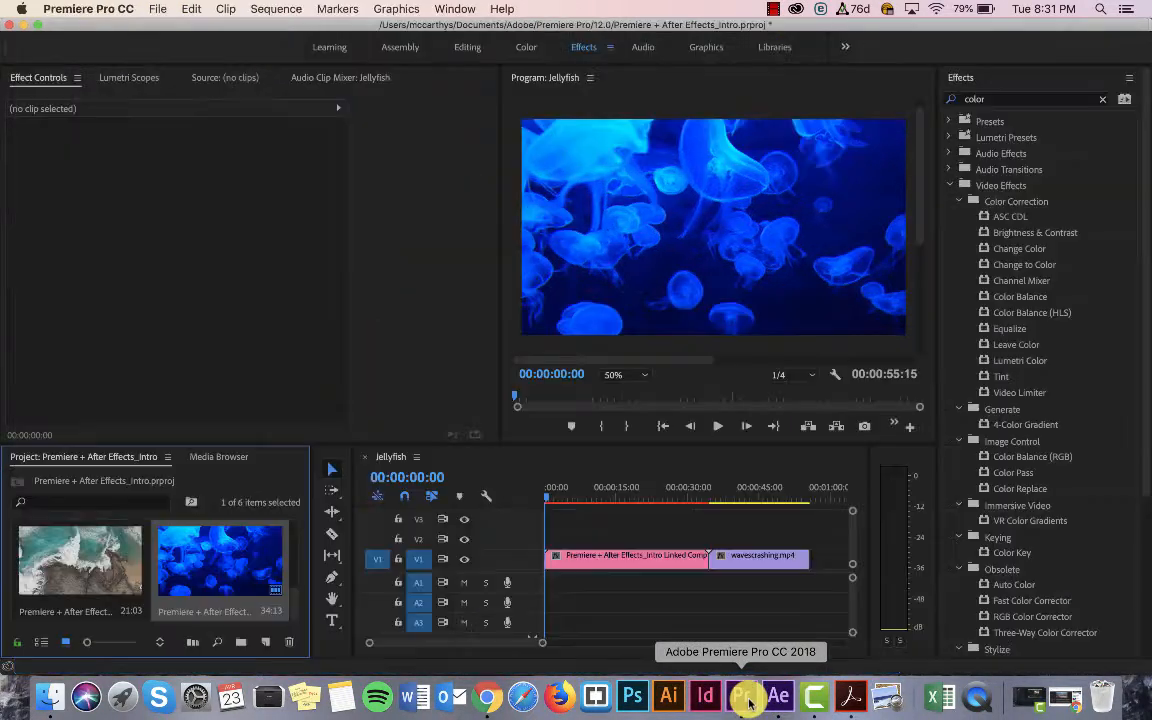
key("space")
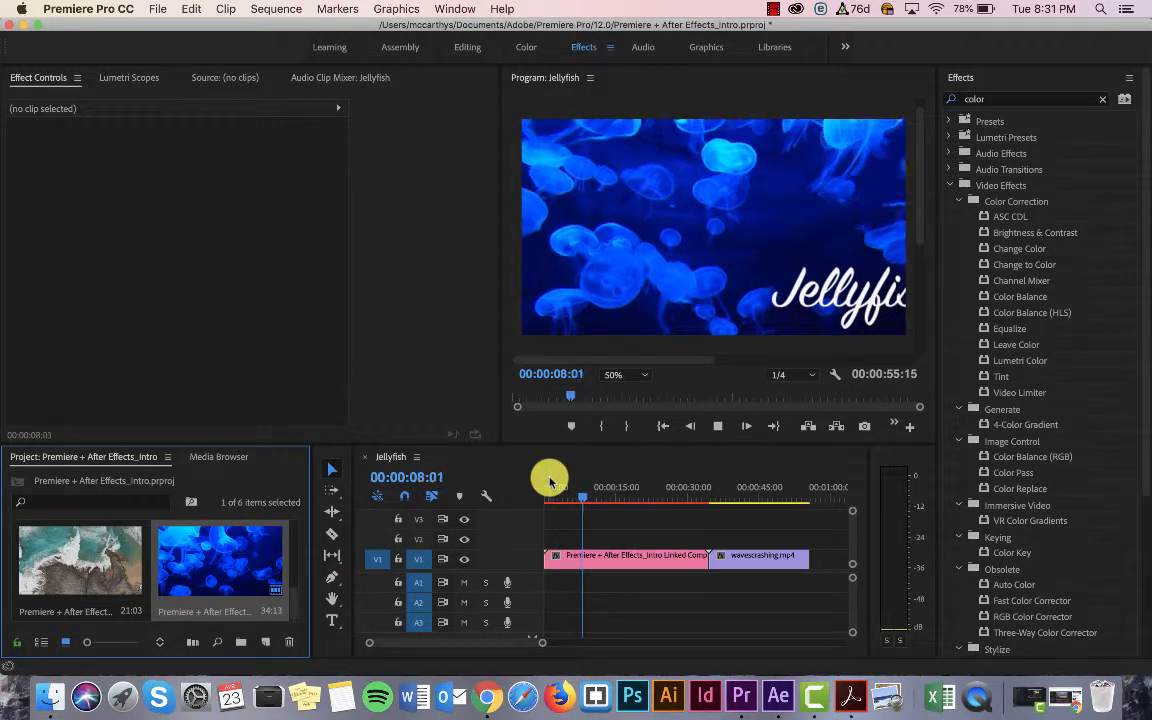
key("space")
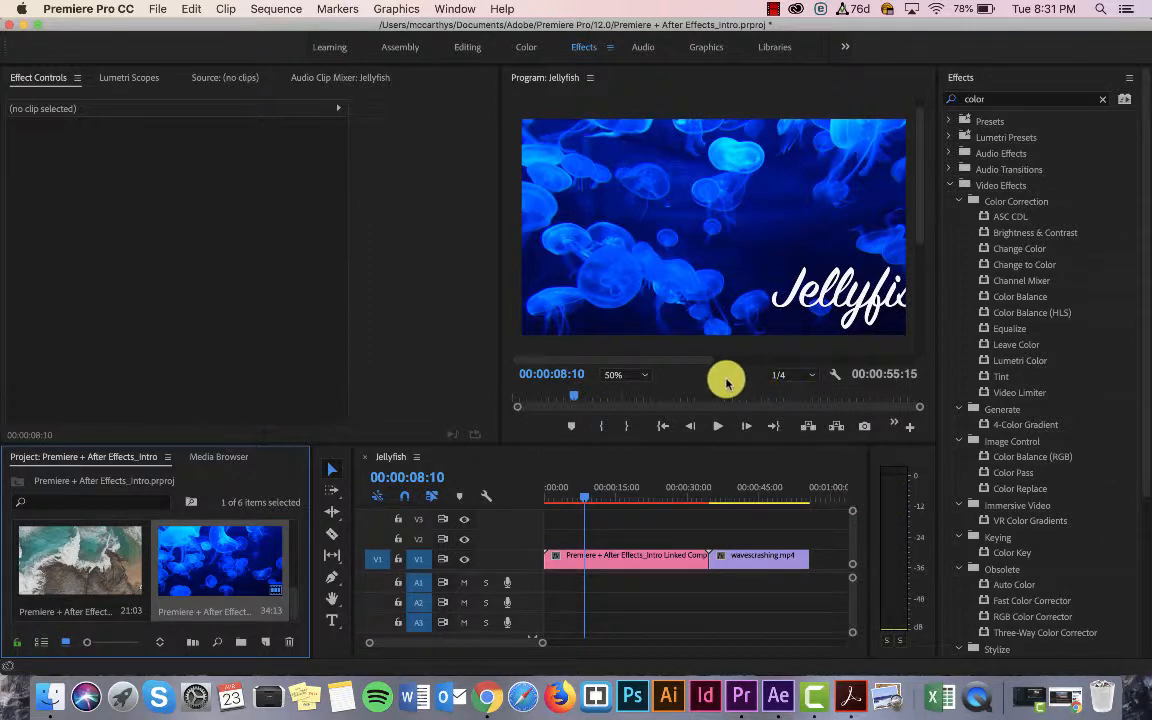
left_click(622, 375)
left_click(623, 433)
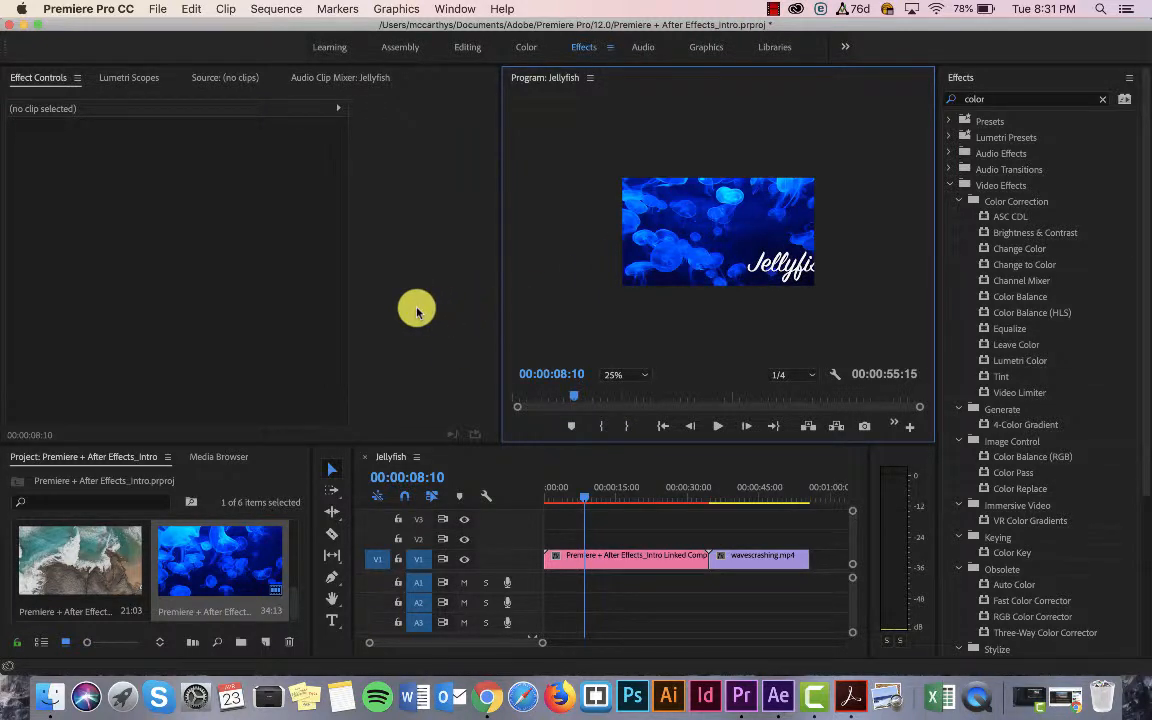
Switch to After Effects and preview where the Jellyfish text ends its slide-in within the frame
left_click(777, 697)
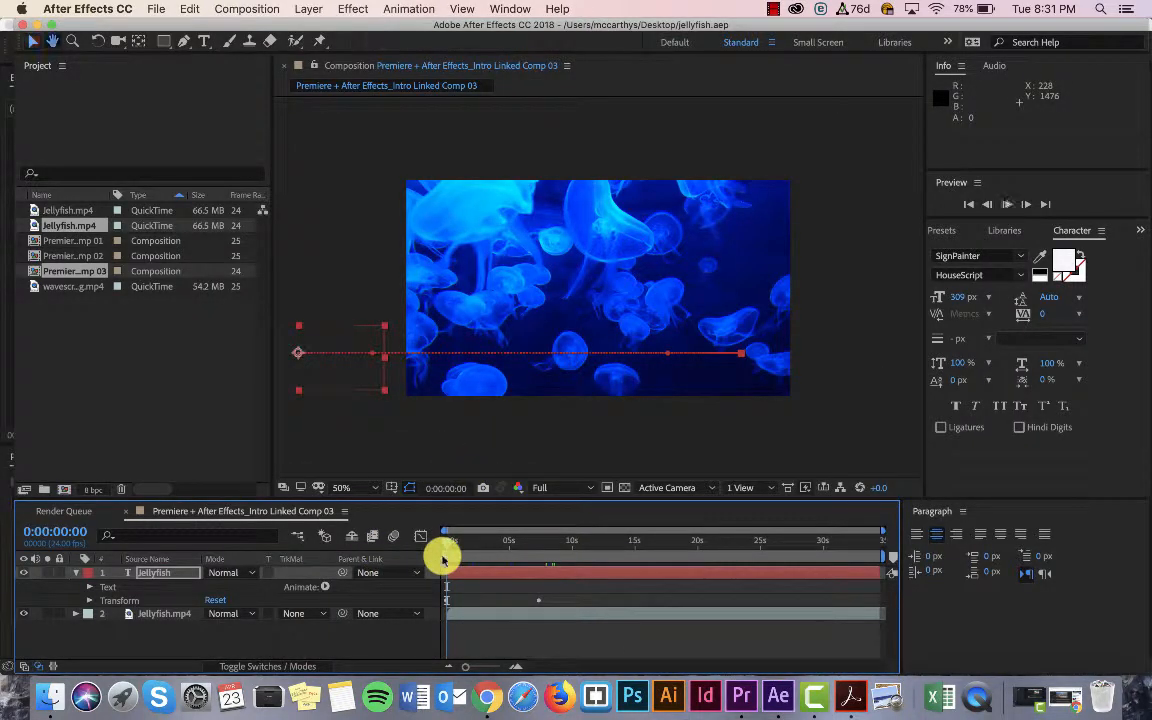
key("space")
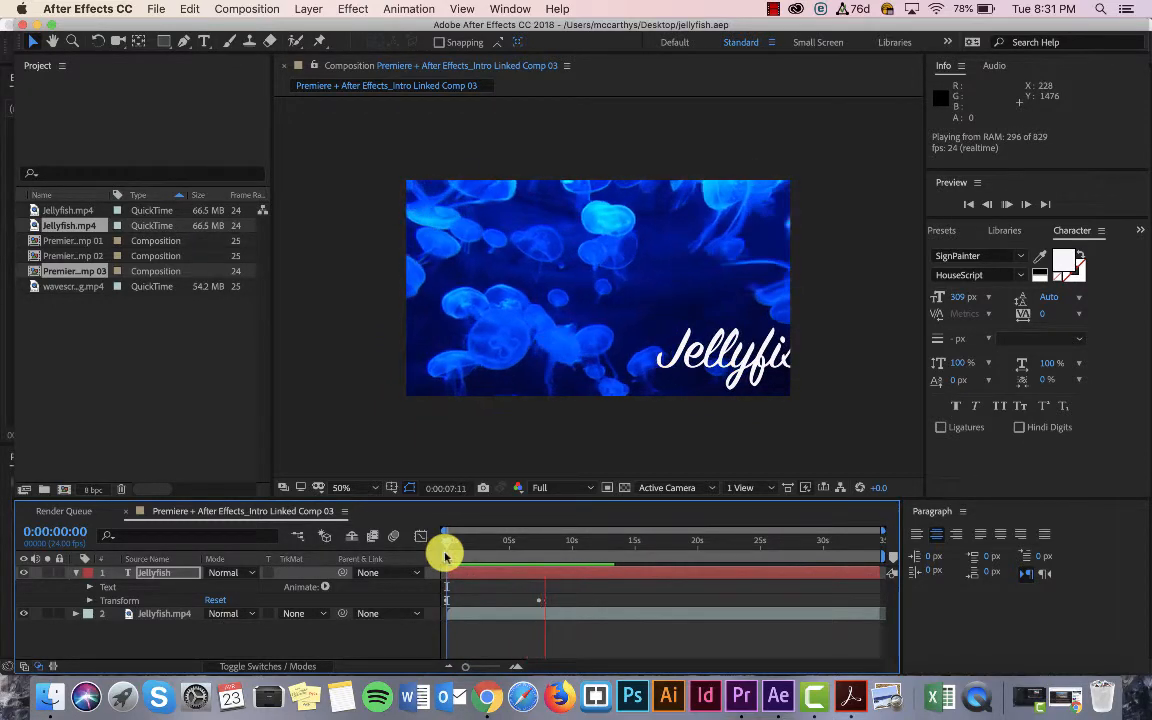
key("space")
In the Graph Editor, move the text's ending Position keyframe to about 6.5 seconds with an X value of about 1218 px
left_click(421, 537)
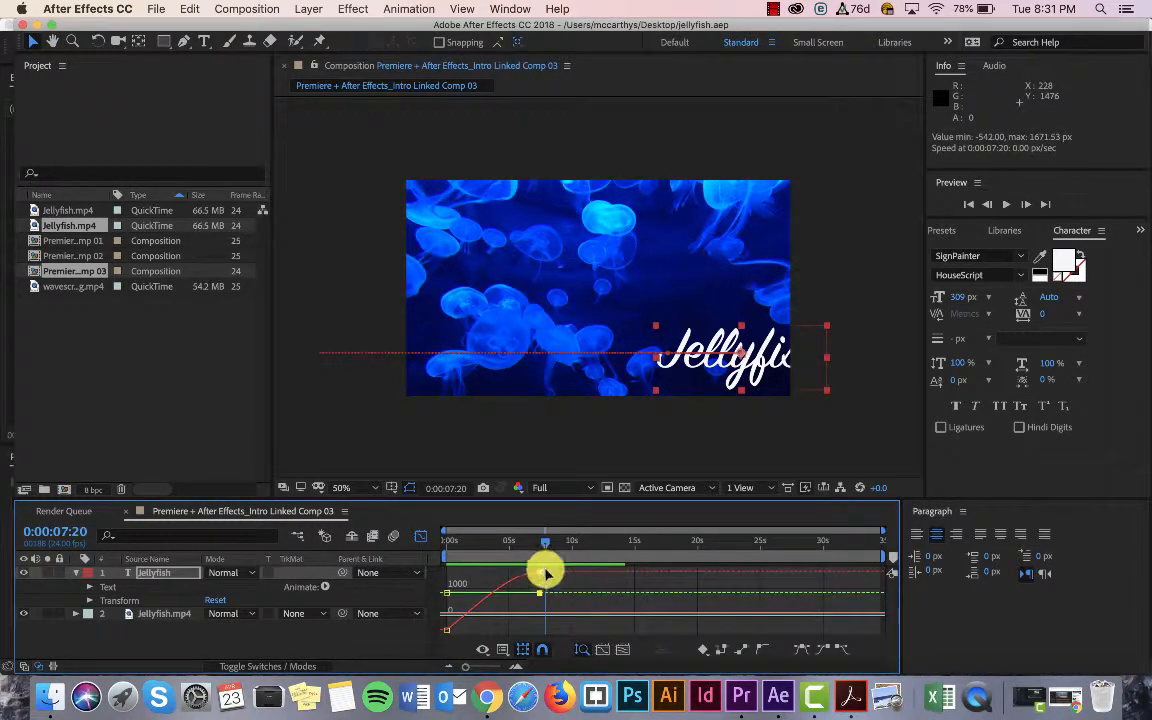
mouse_move(537, 573)
left_mouse_down()
mouse_move(515, 588)
mouse_move(526, 583)
left_mouse_up()
left_click_drag(546, 538, 440, 536)
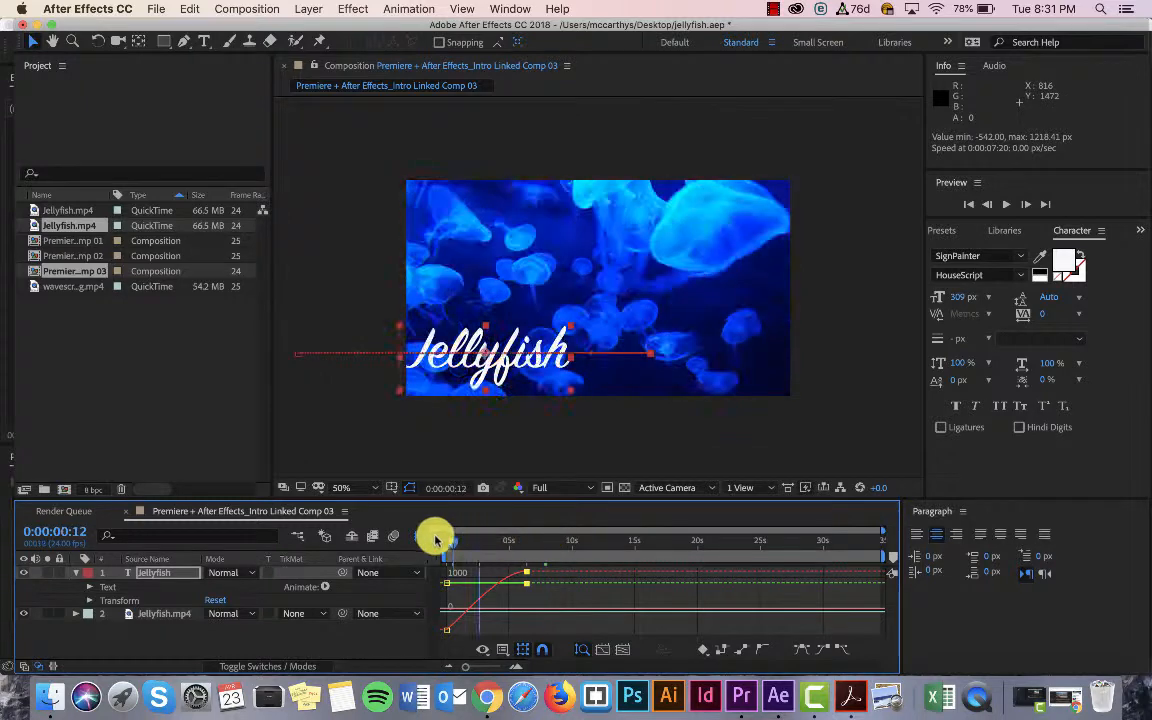
Preview the adjusted text animation from the start and save the project
key("space")
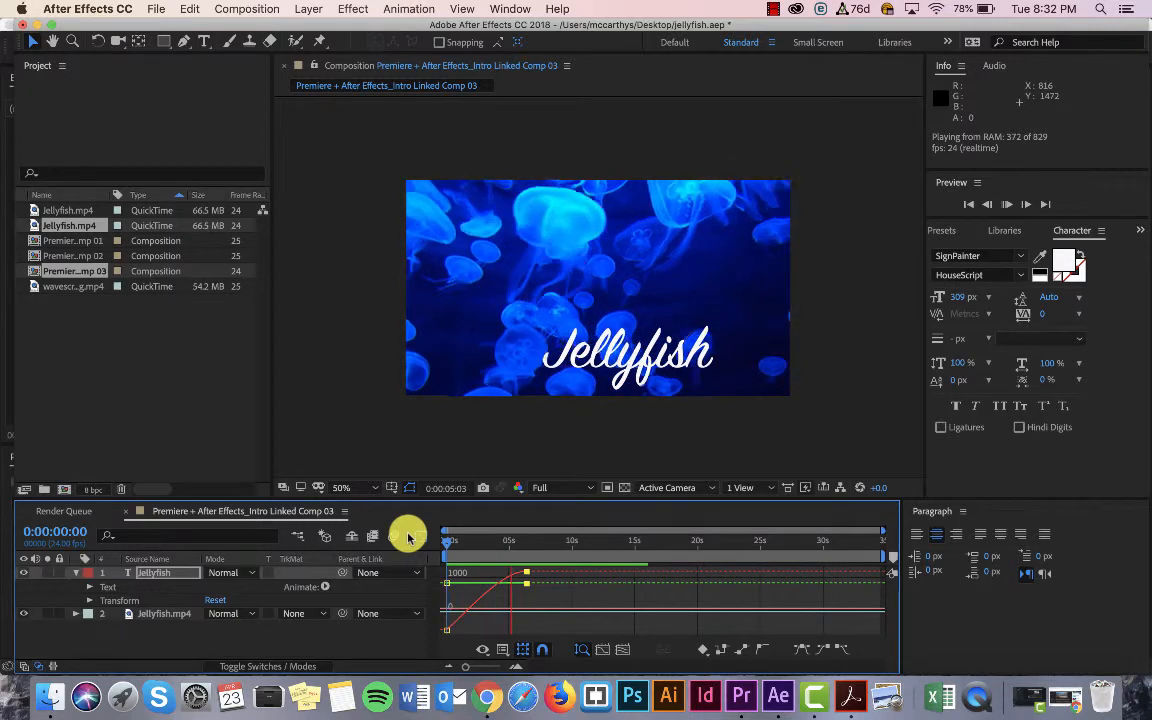
key("space")
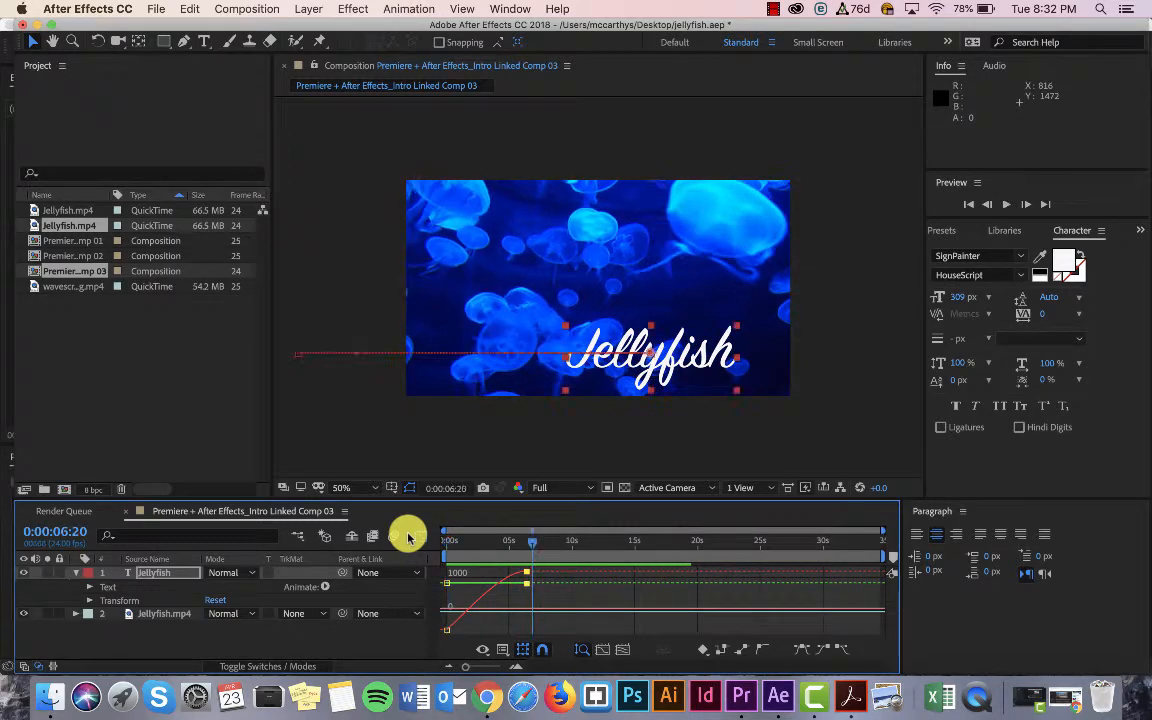
key("cmd+s")
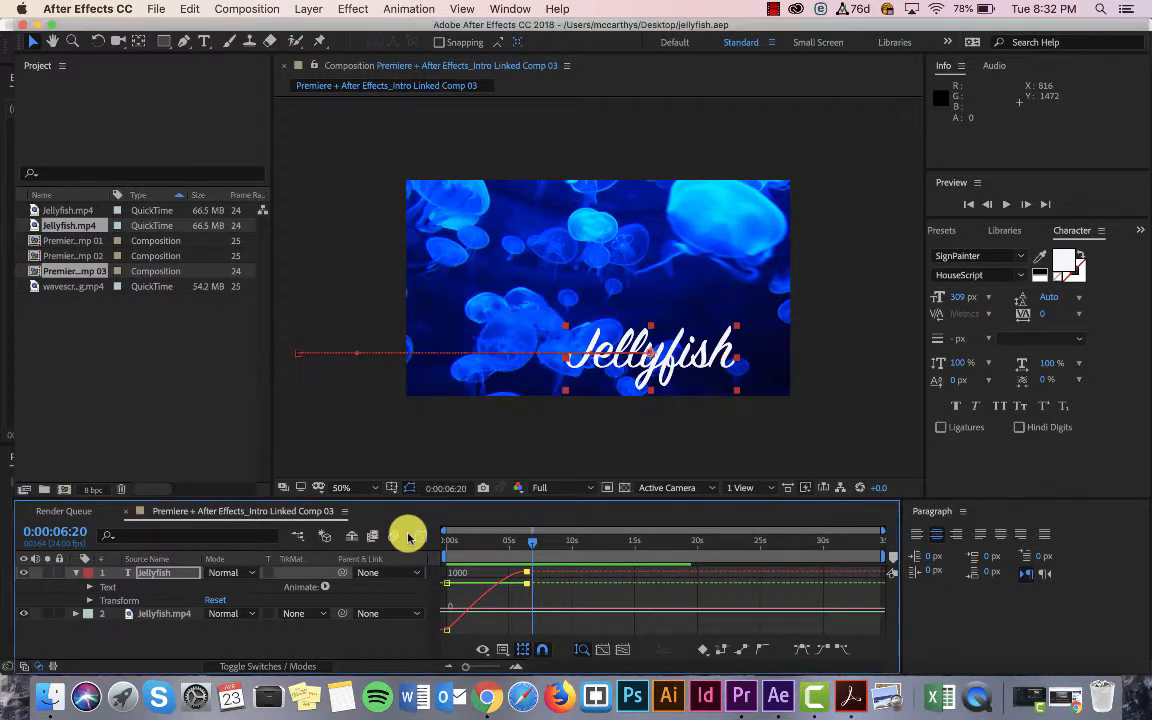
Switch to Premiere Pro and play the sequence from the start to check the updated linked title
left_click(741, 696)
left_click_drag(581, 494, 513, 488)
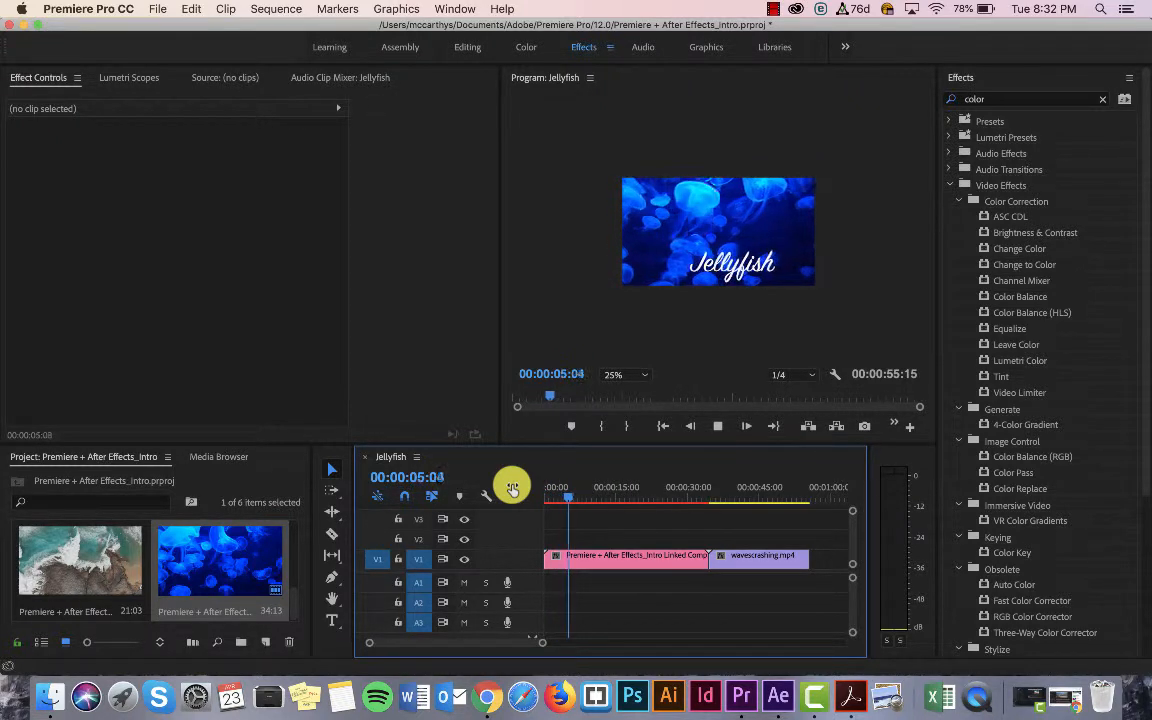
key("space")
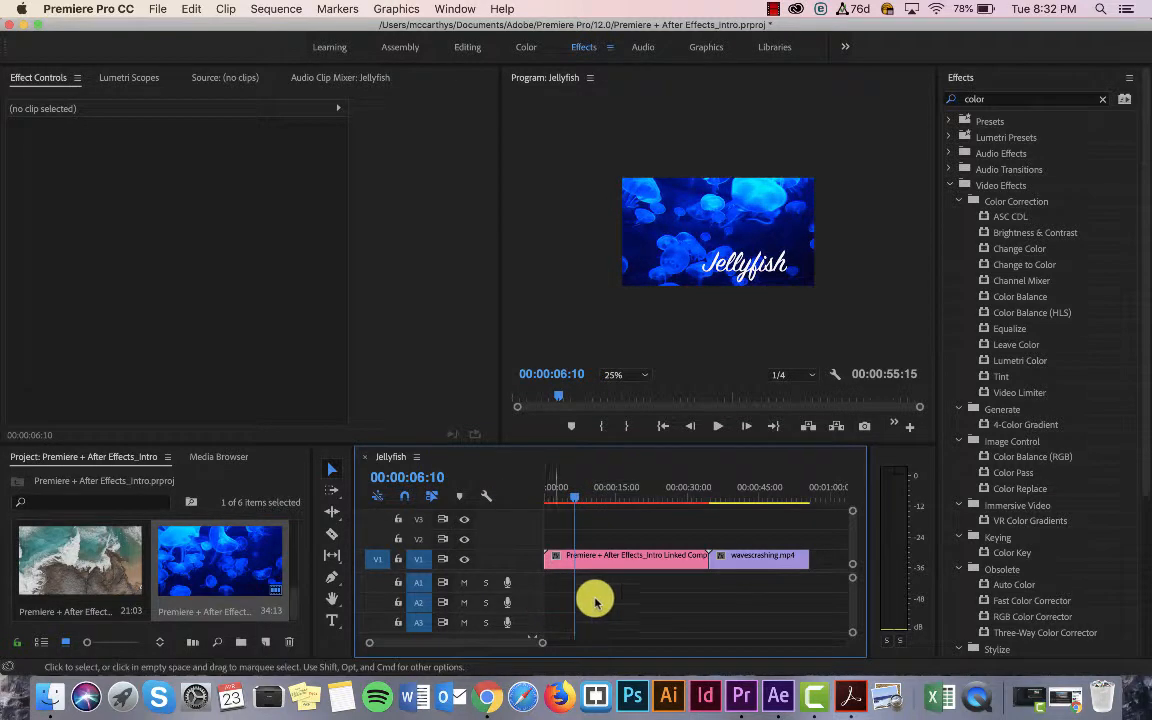
left_click(735, 562)
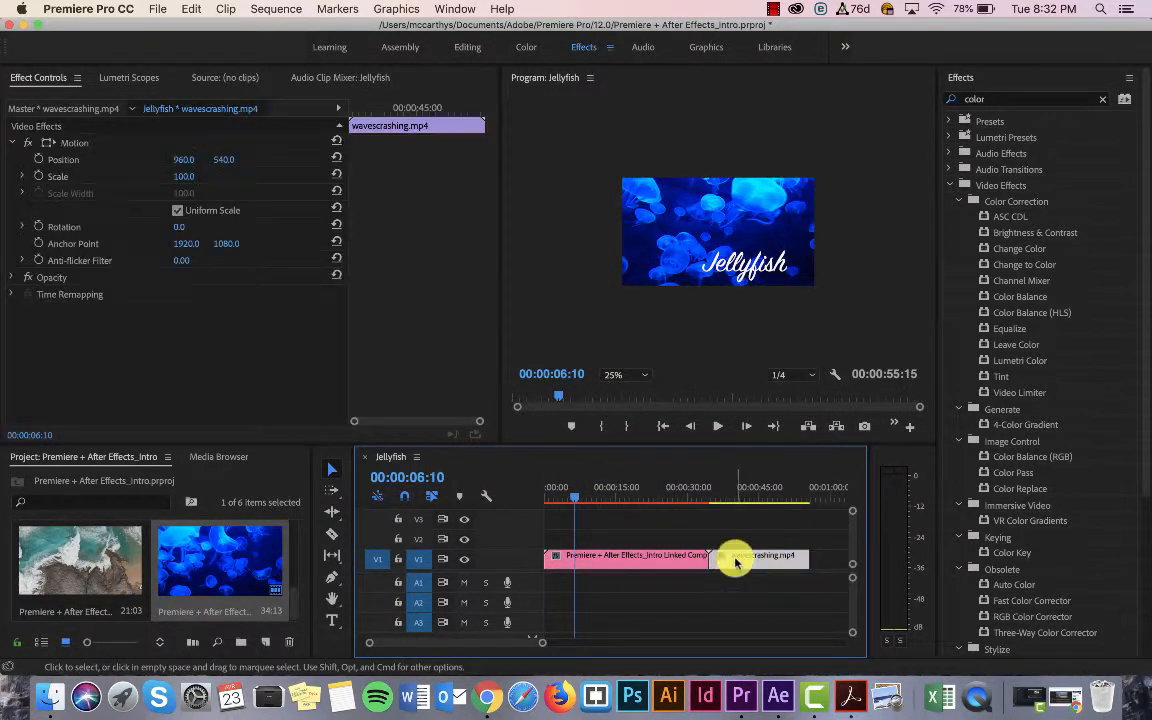
left_click(670, 562)
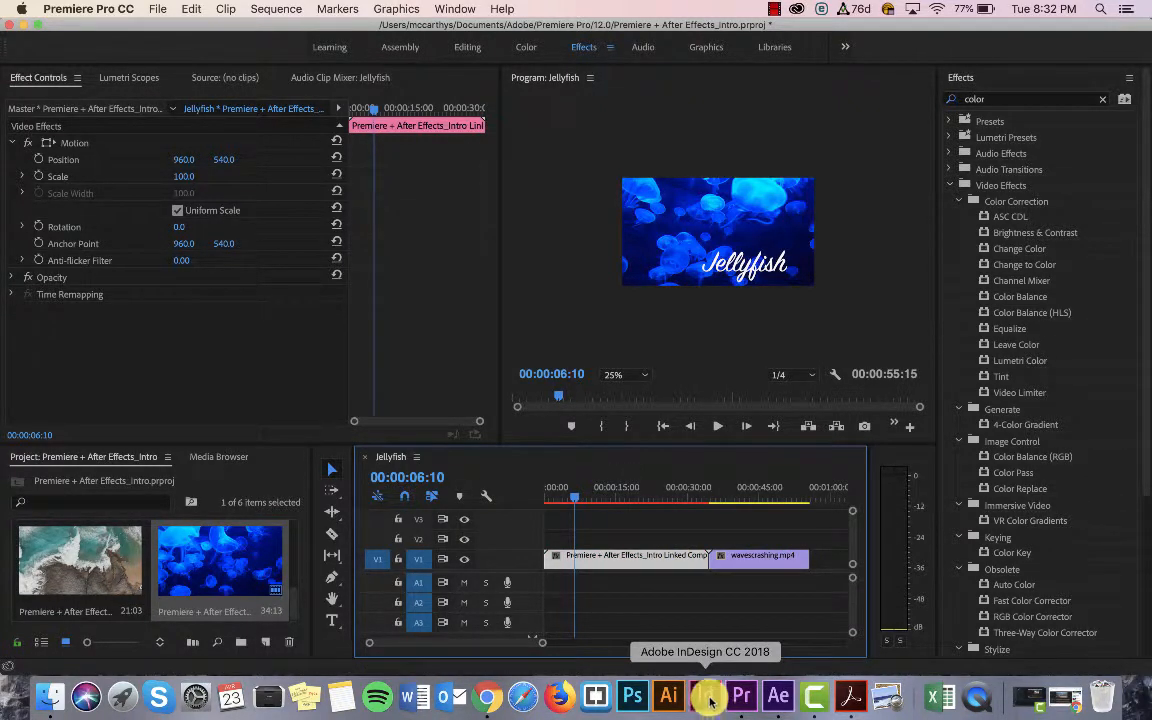
left_click(774, 700)
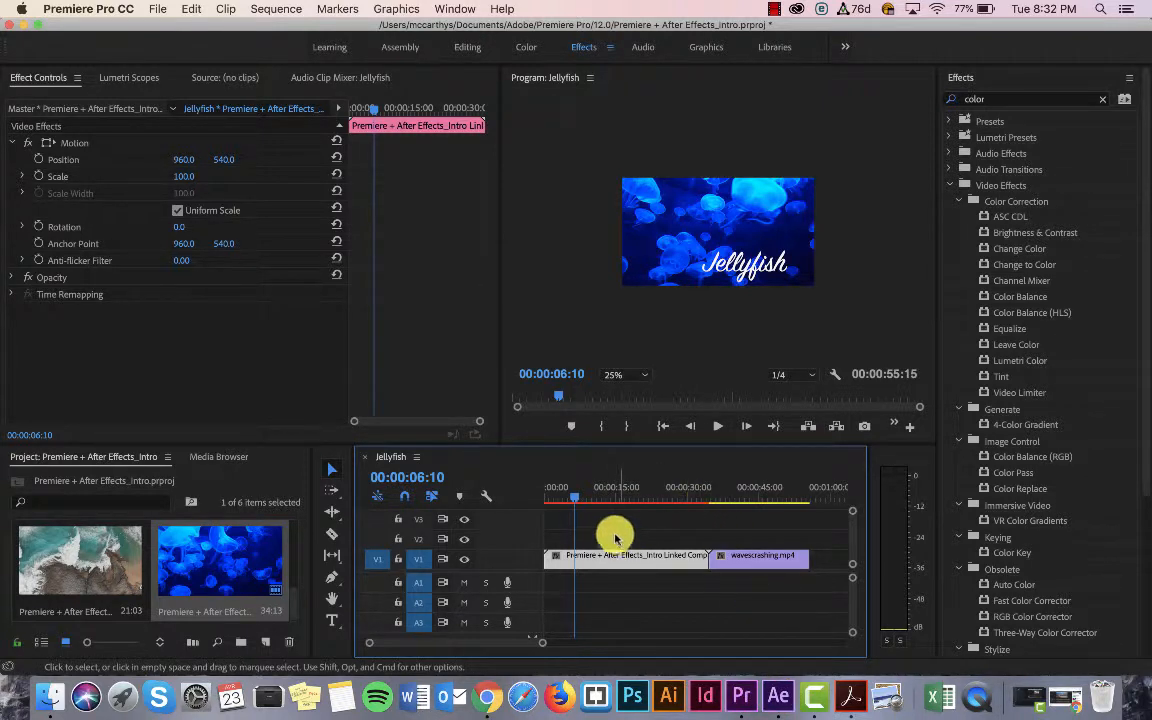
left_click(597, 532)
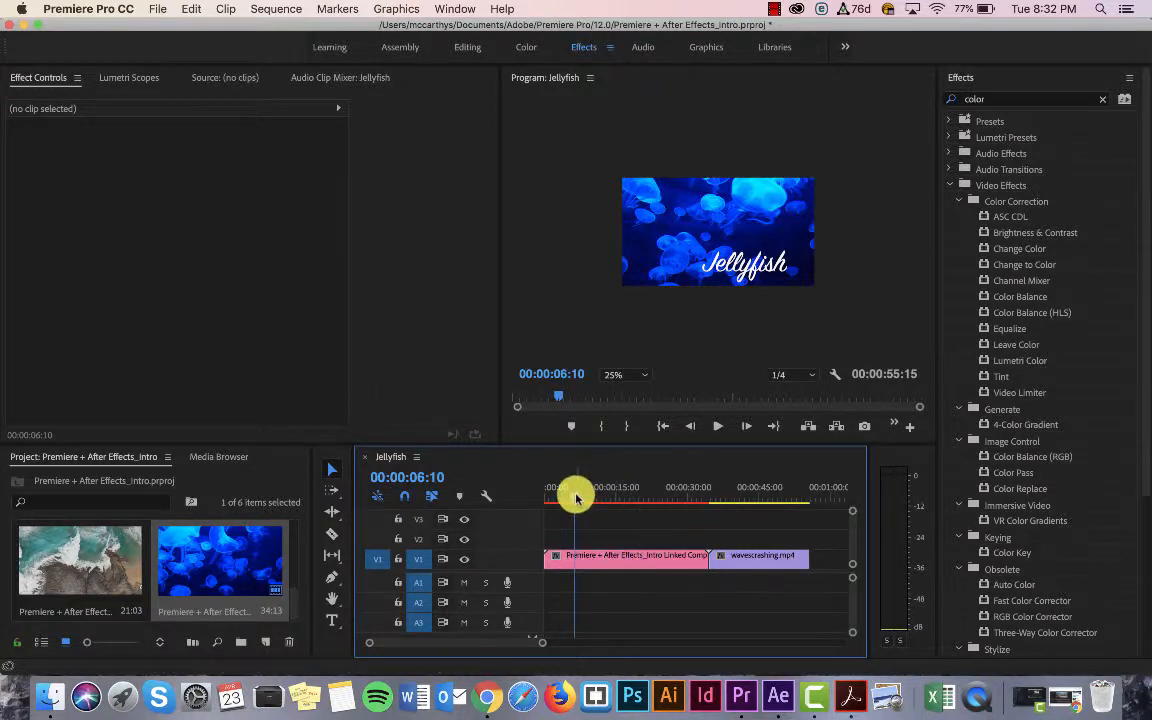
Return to the start of the Jellyfish sequence and render its effects for smooth playback
left_click_drag(576, 496, 518, 497)
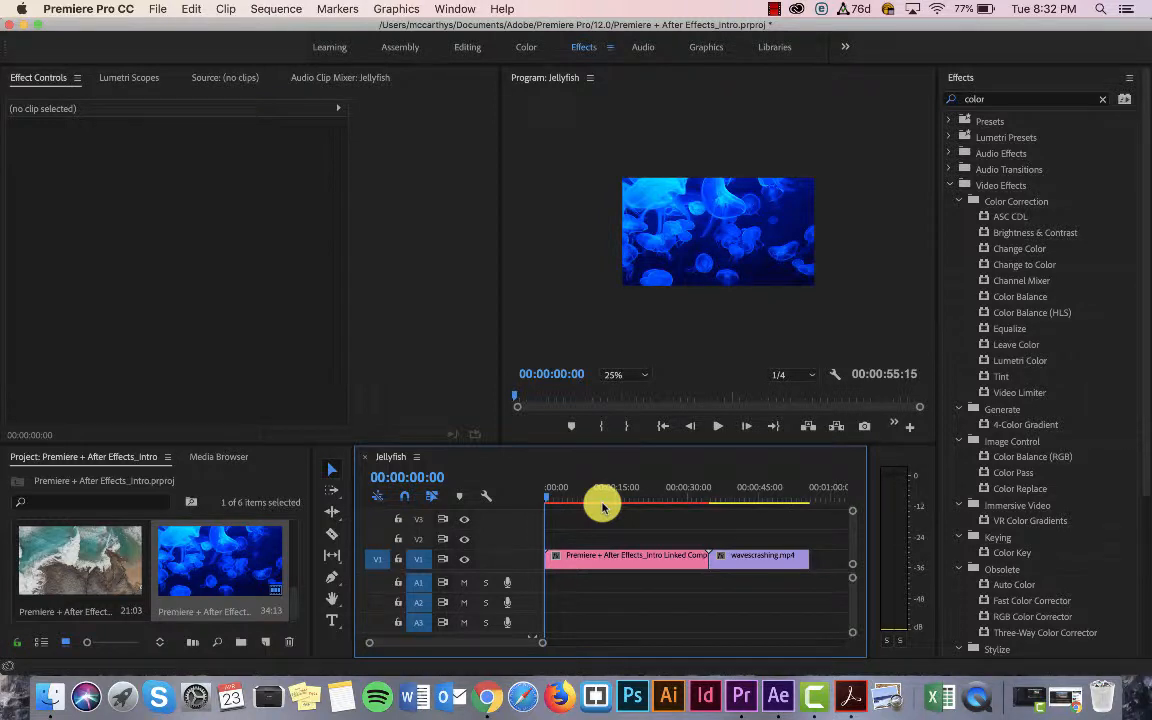
key("Return")
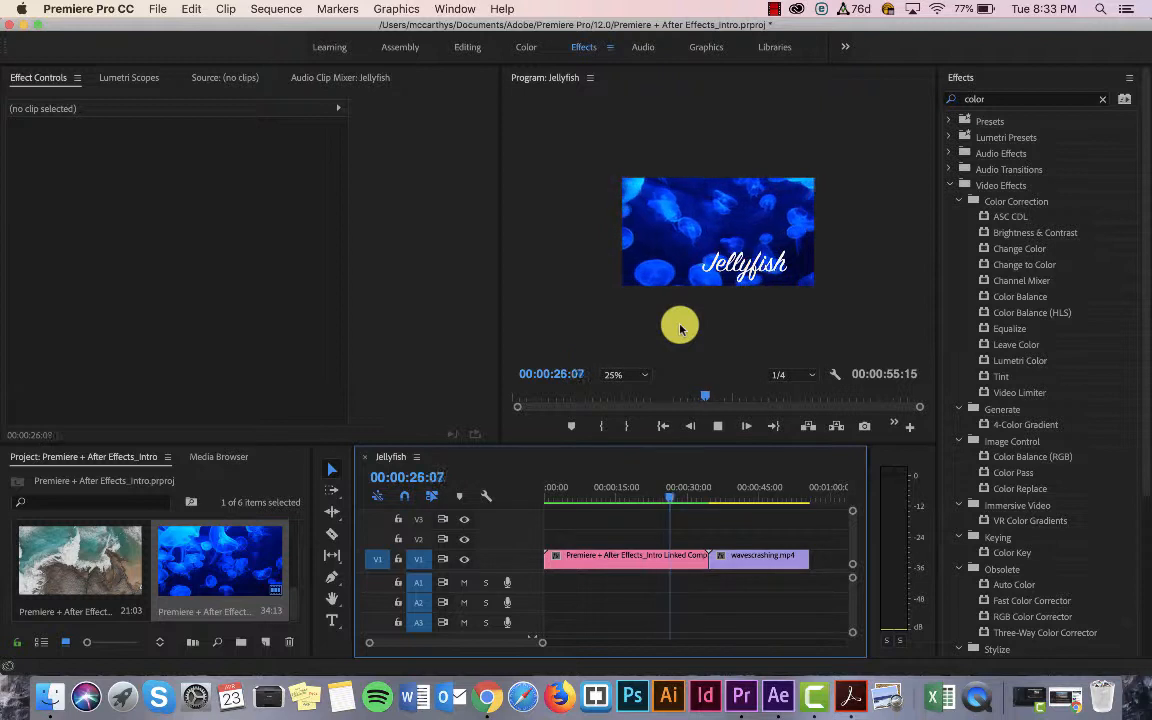
Replace the wavescrashing.mp4 clip in the Jellyfish sequence with a linked After Effects composition
left_click_drag(702, 500, 745, 503)
left_click(738, 556)
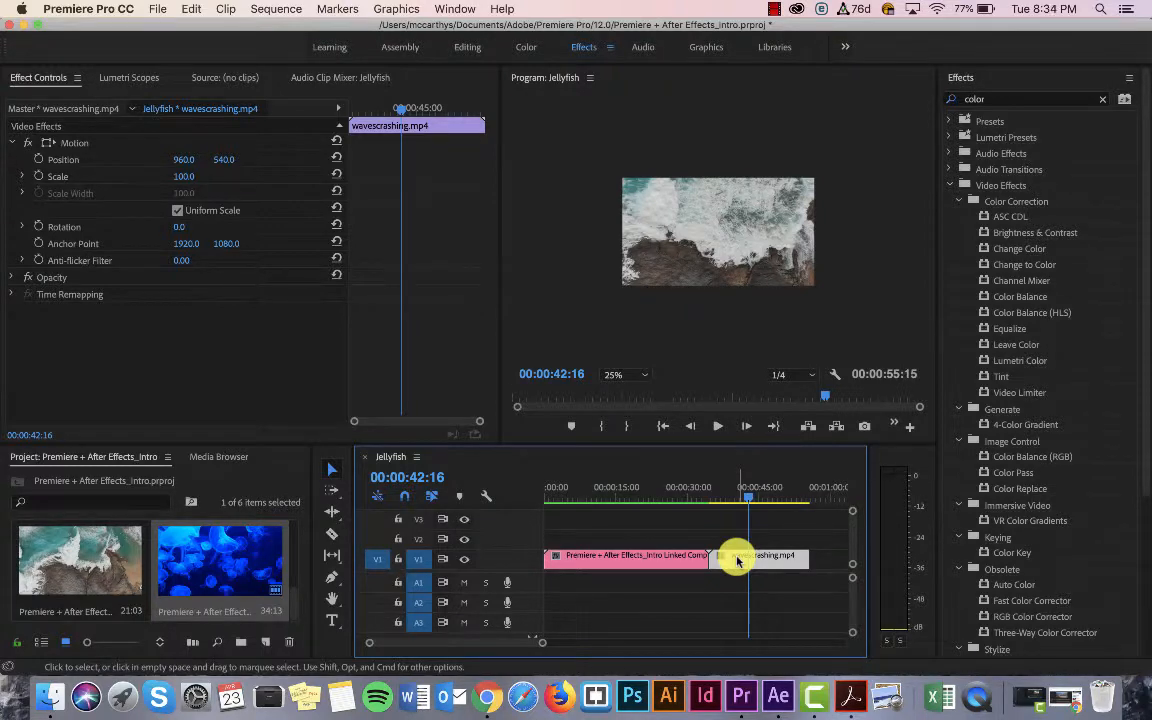
right_click(738, 558)
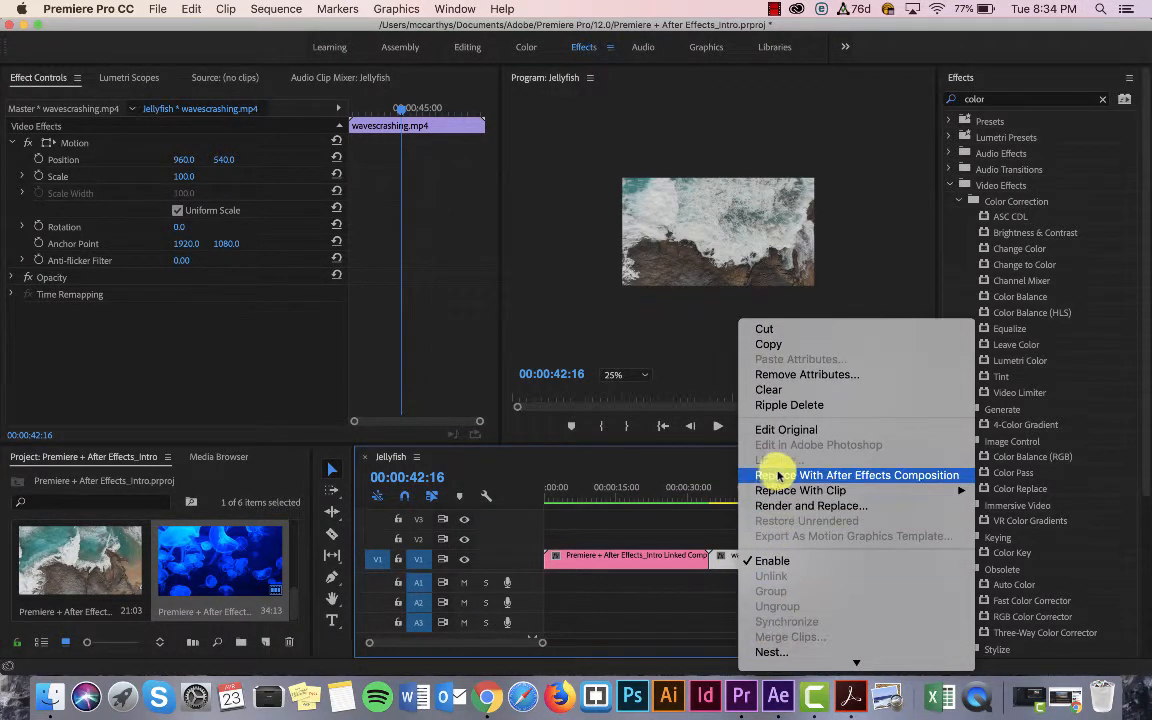
left_click(776, 472)
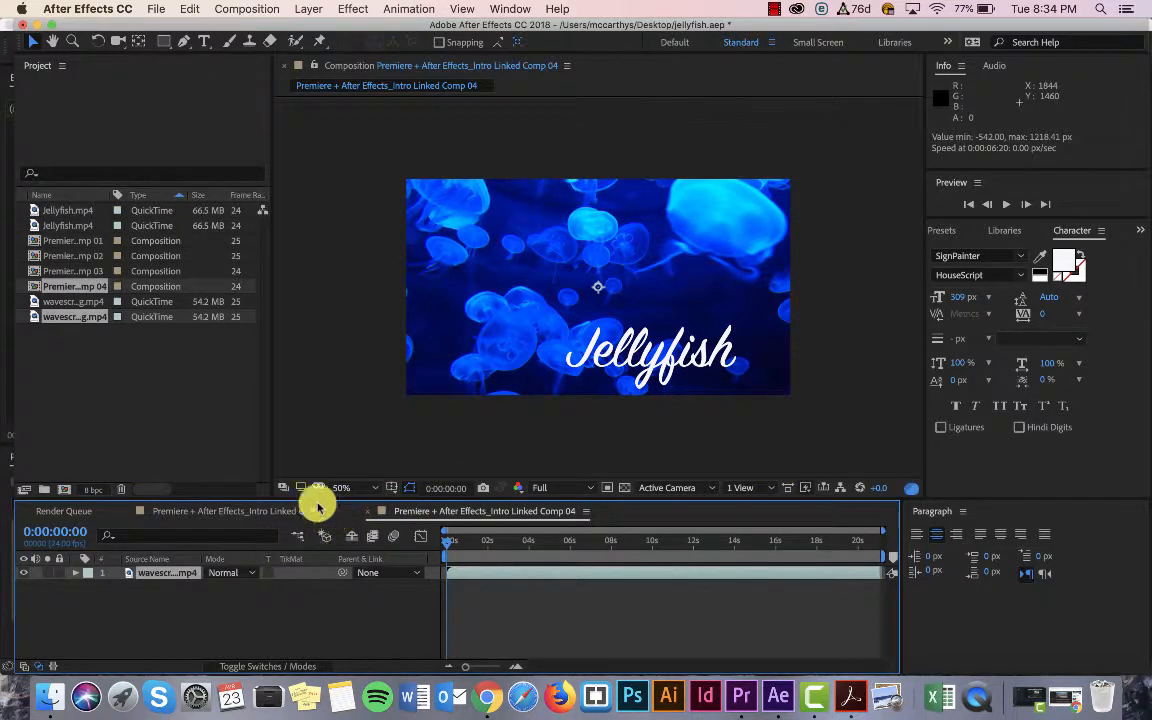
Compare the timelines of Linked Comp 03 and Linked Comp 04, finishing on Comp 04 with the waves layer's transform properties collapsed
left_click(200, 509)
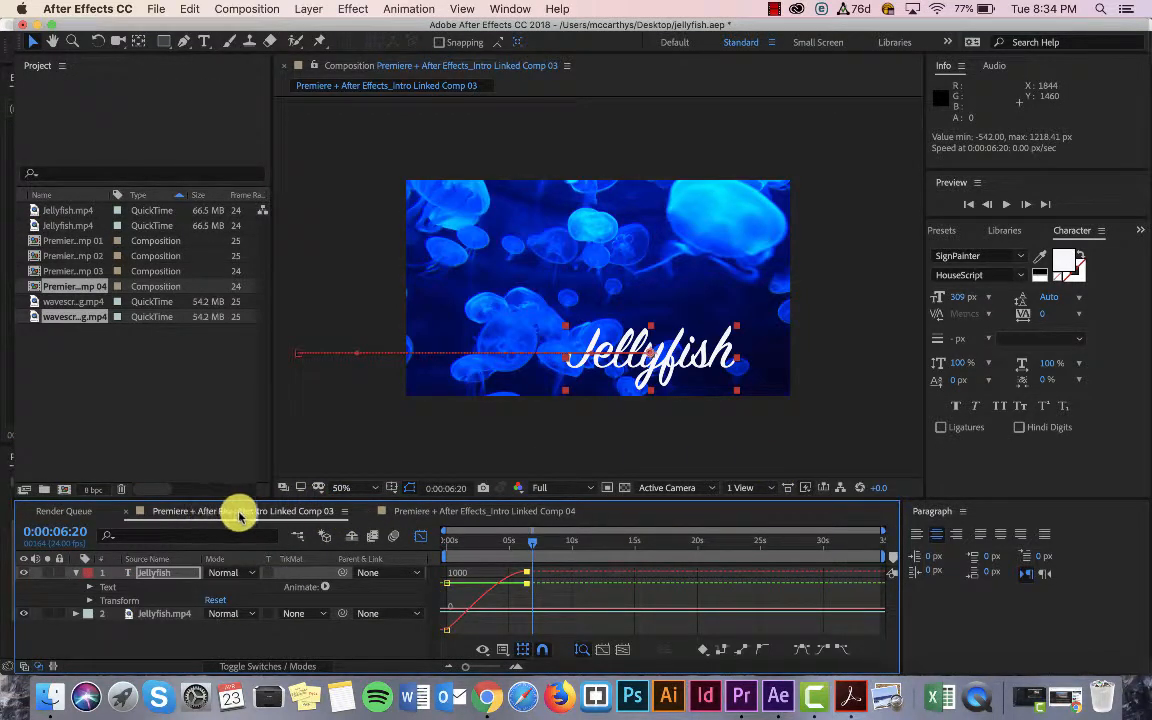
left_click(416, 513)
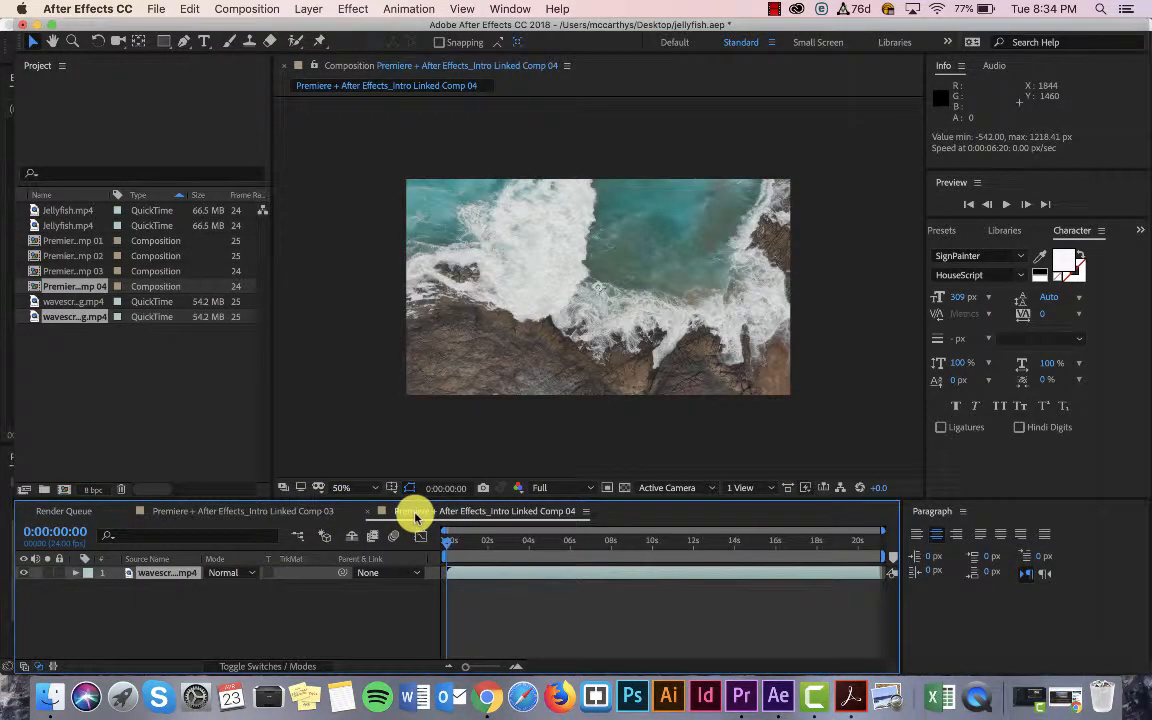
left_click(214, 516)
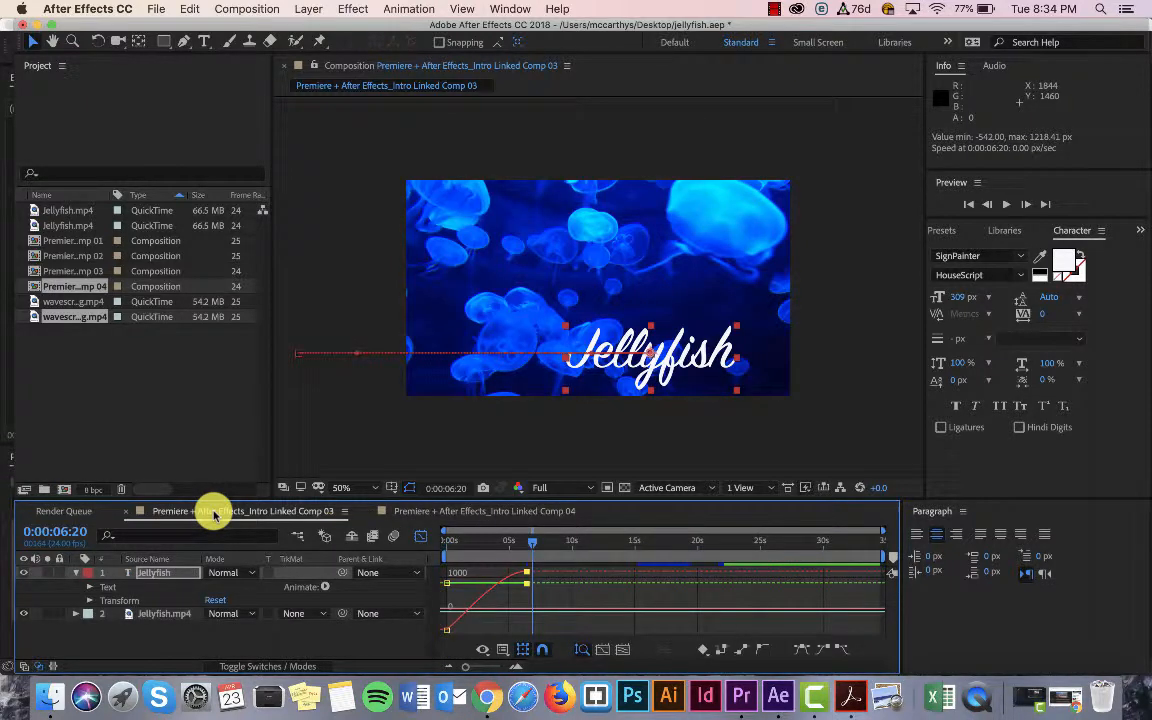
left_click(447, 512)
left_click(250, 511)
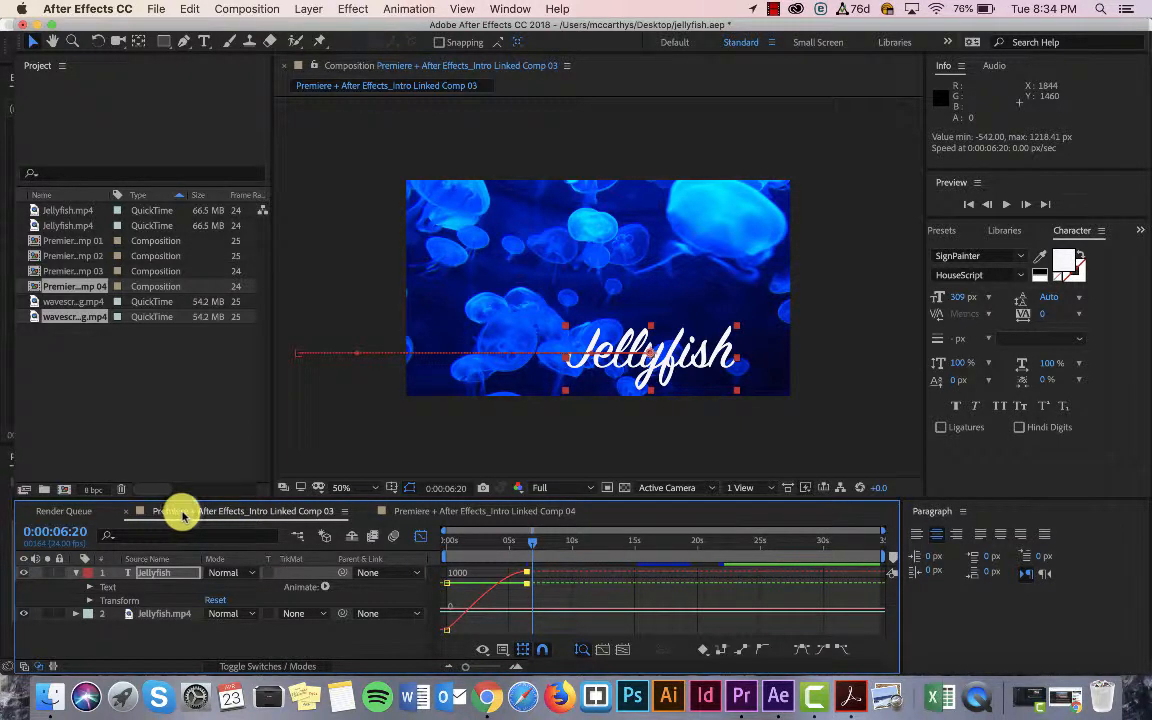
left_click(428, 513)
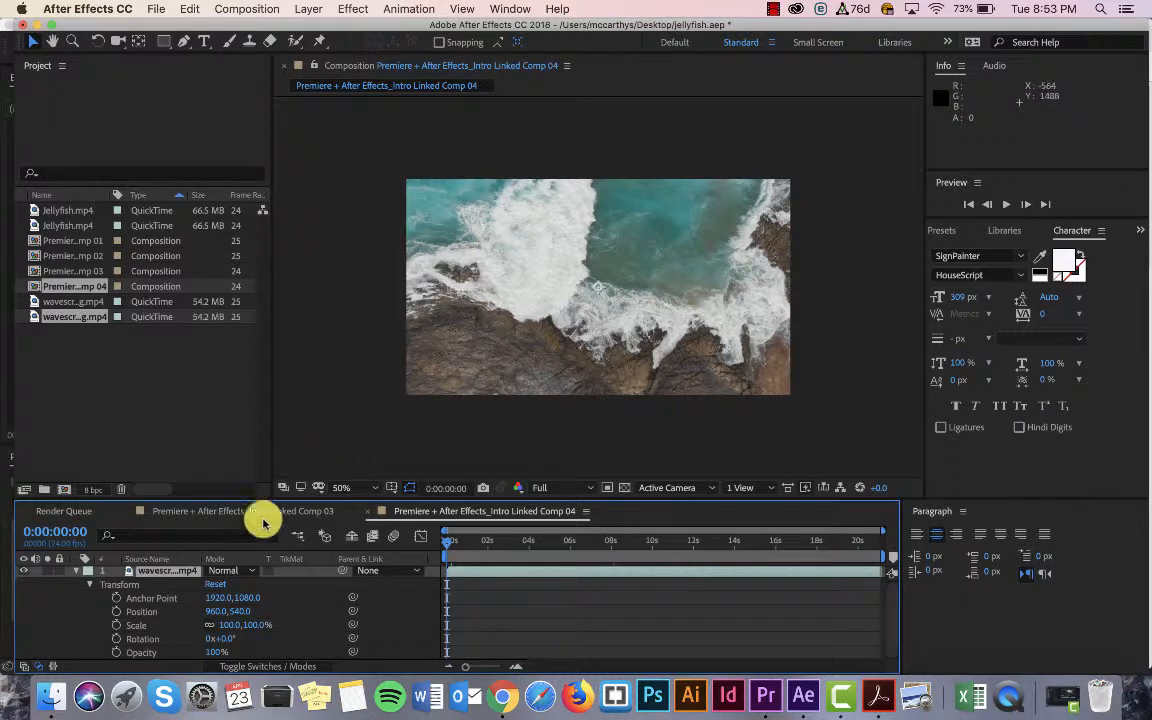
left_click(88, 585)
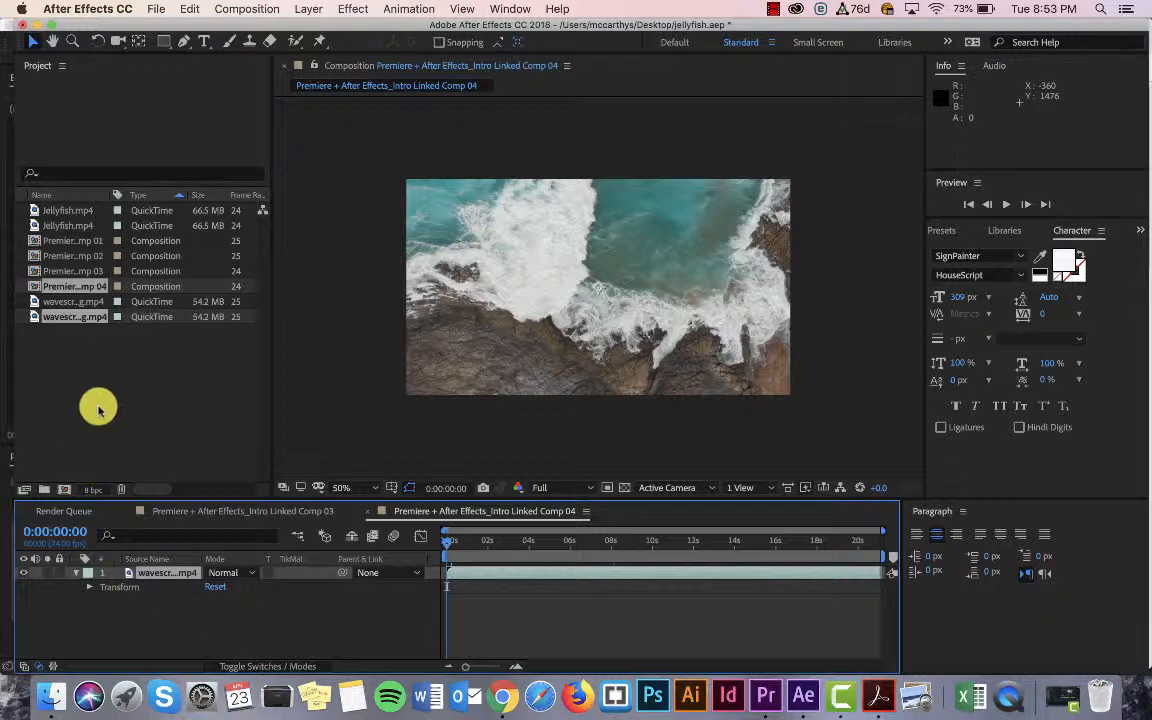
Import SS_AE_Review.ai as a Composition with footage dimensions set to Document Size
left_click(99, 360)
double_click(99, 360)
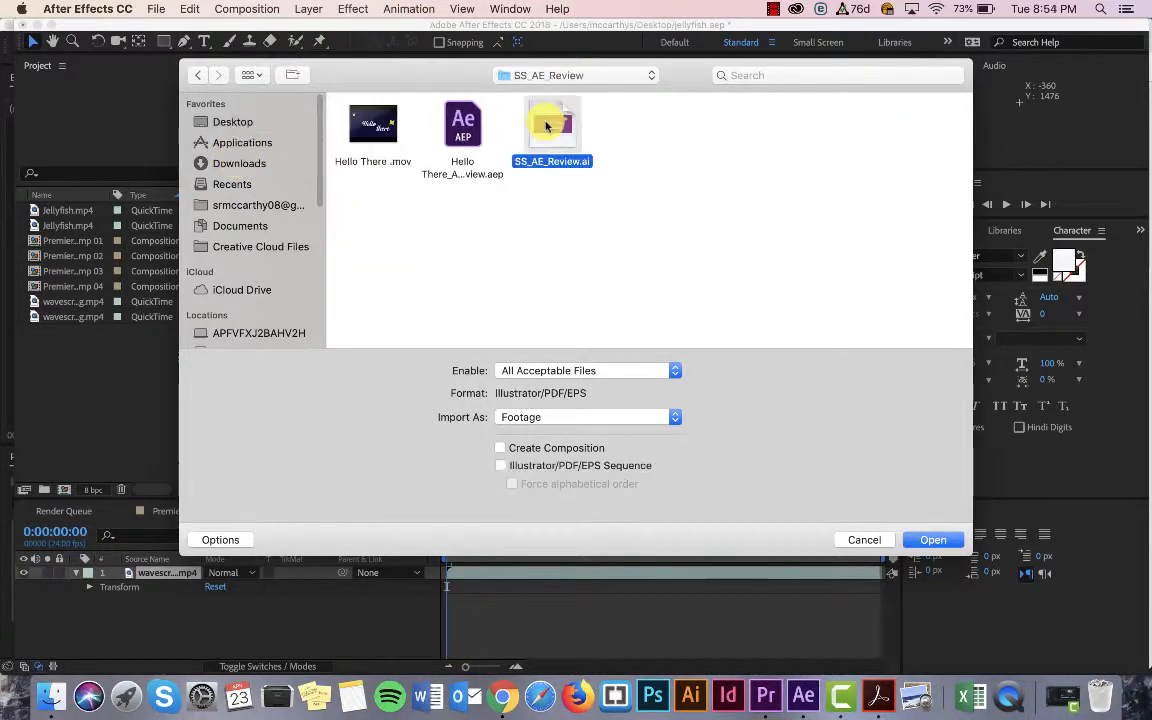
left_click(935, 540)
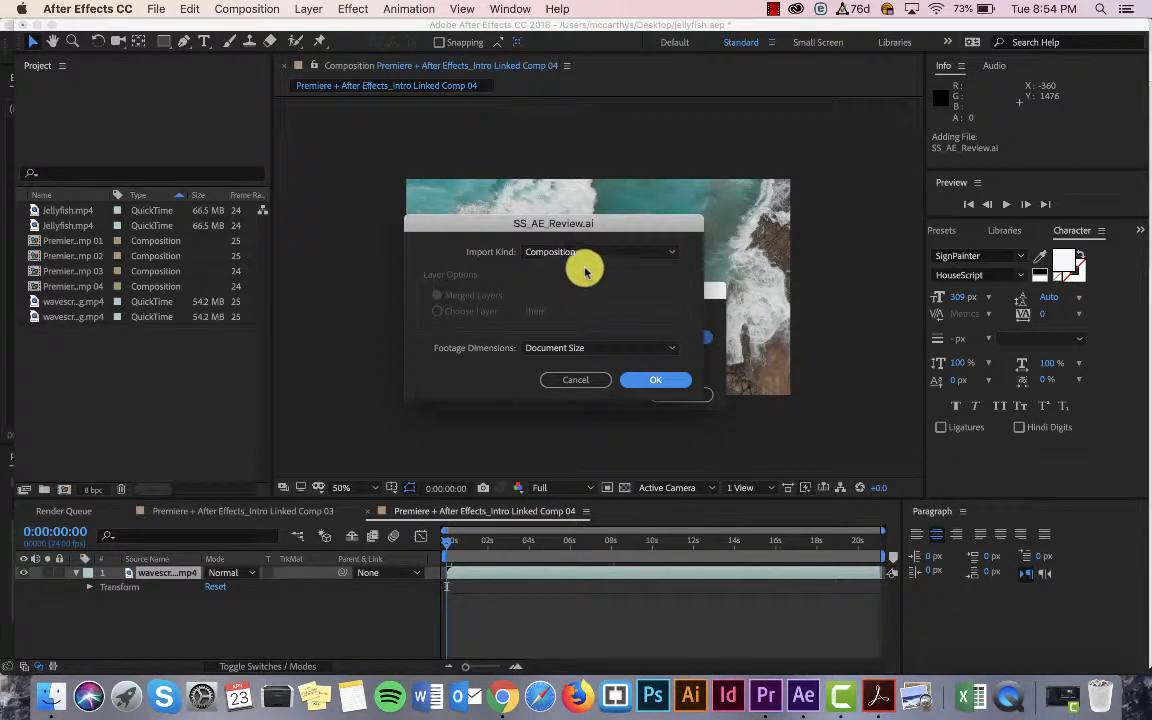
left_click(650, 378)
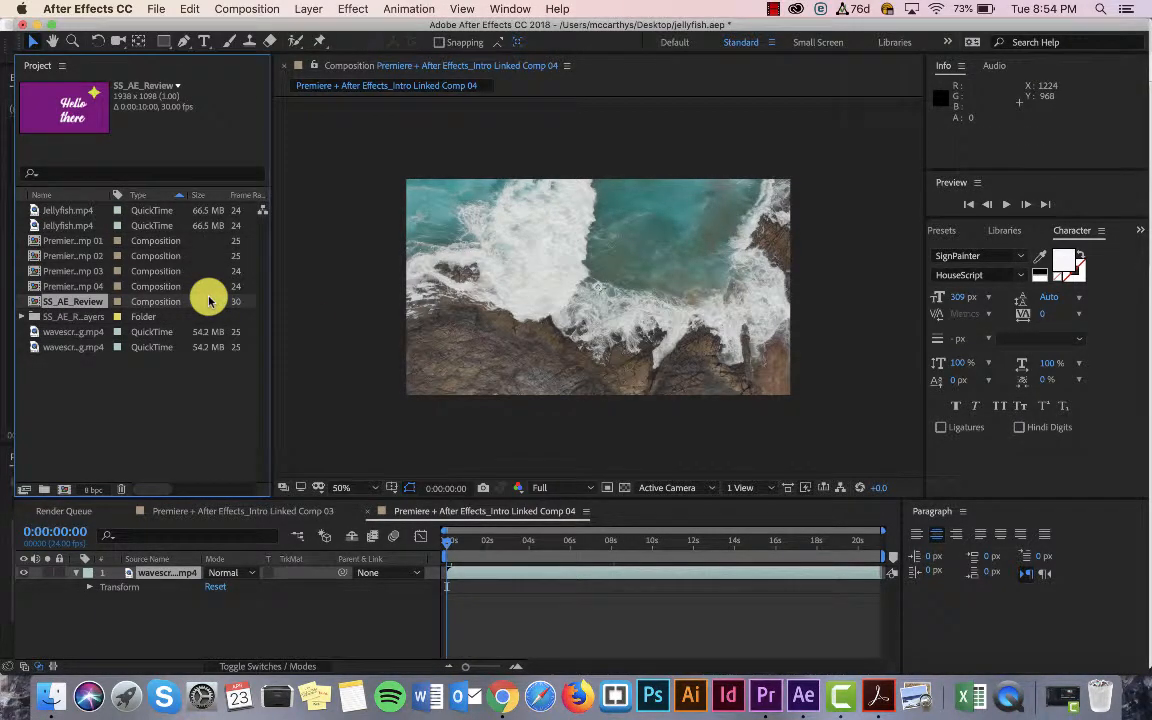
Add the star artwork from the SS_AE_Review layers folder to Linked Comp 04, above the wavescrashing.mp4 layer
left_click(21, 316)
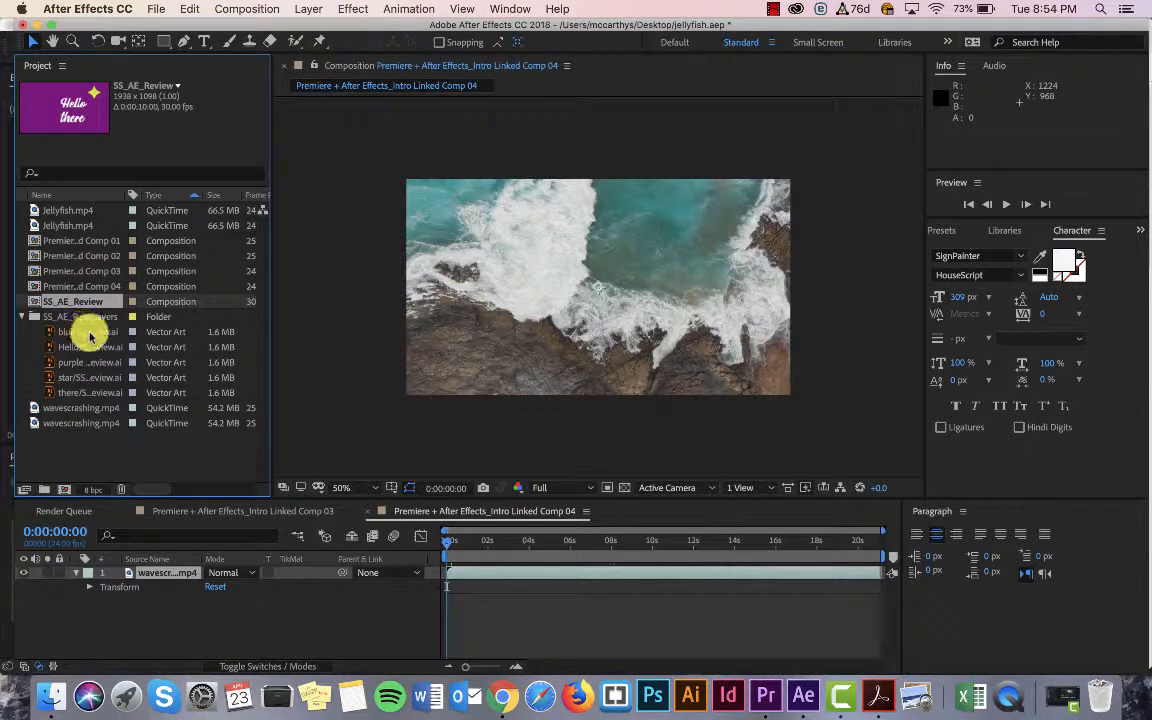
left_click(89, 332)
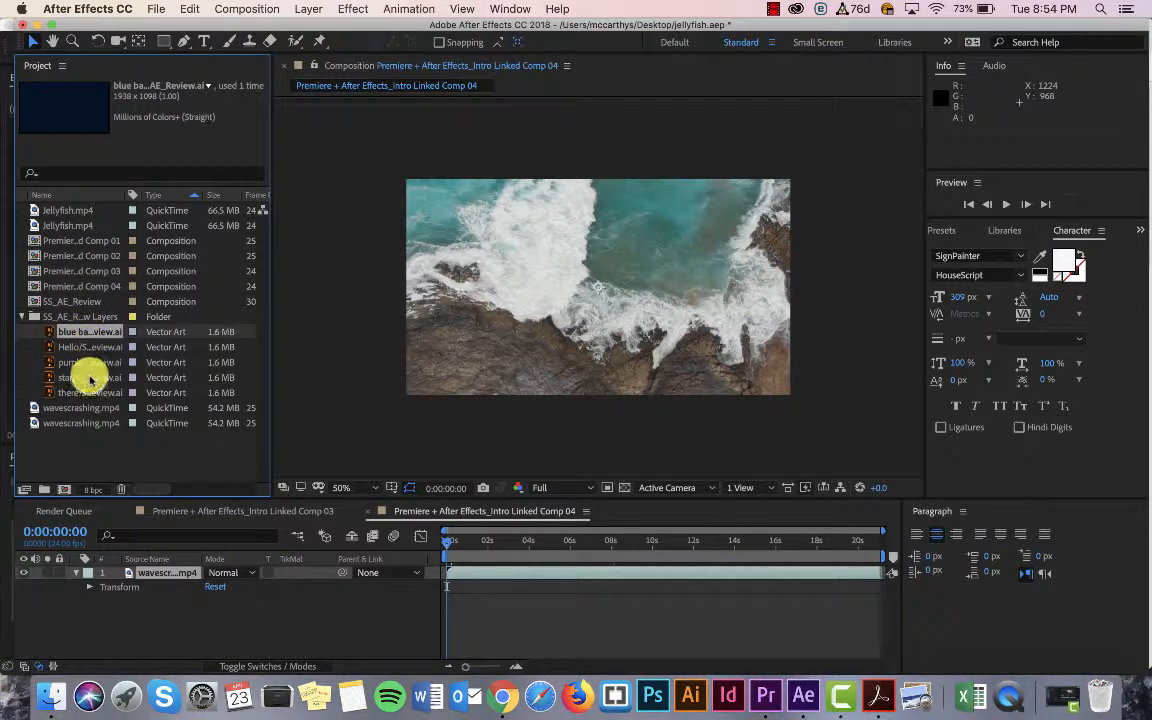
left_click(90, 378)
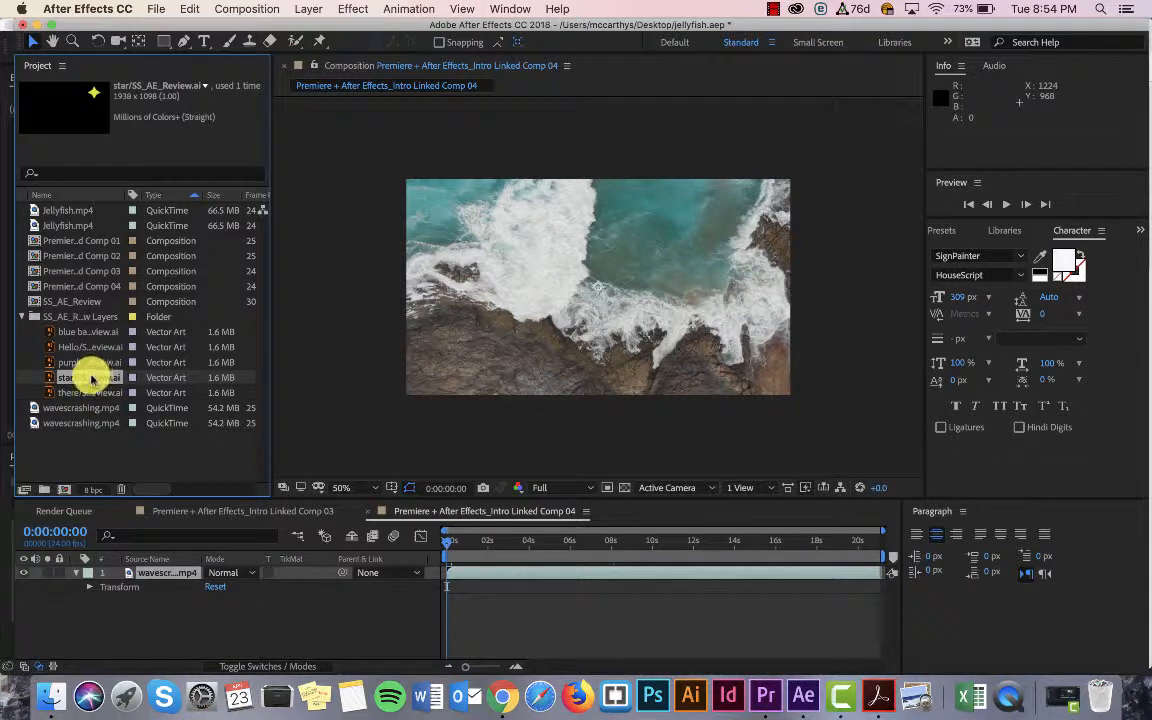
left_click_drag(93, 377, 144, 572)
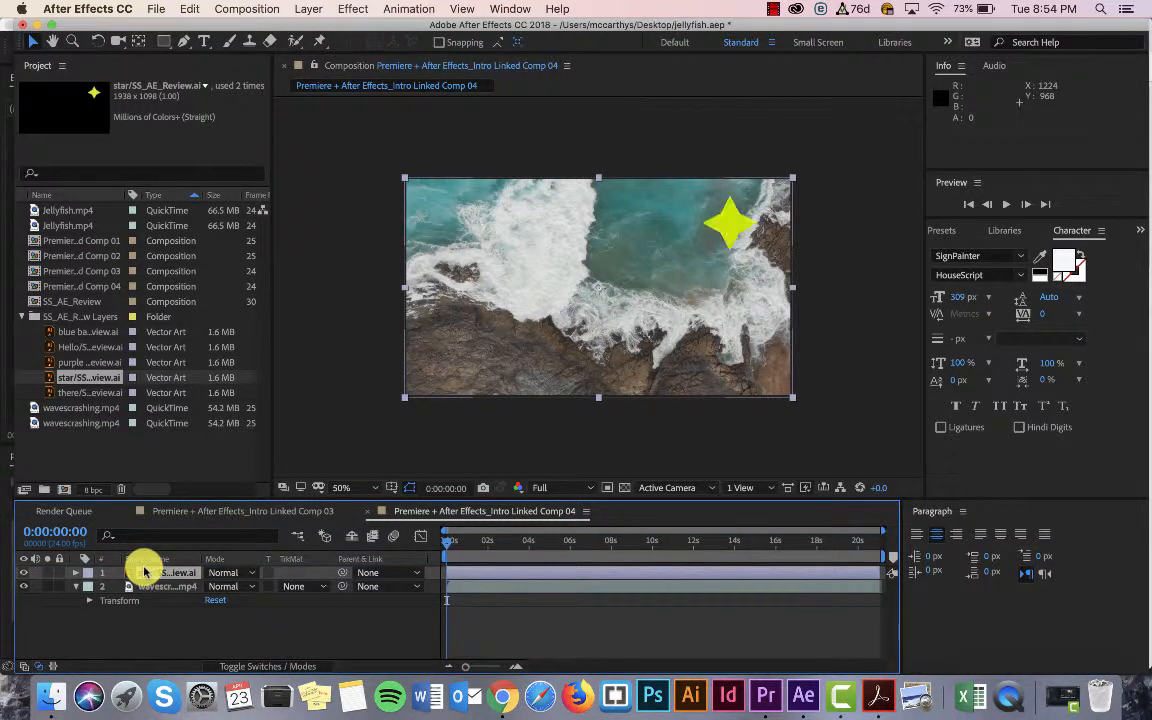
Shift the star layer toward the frame's centre and place its anchor point at the star's middle, about 1625, 237
left_click(731, 227)
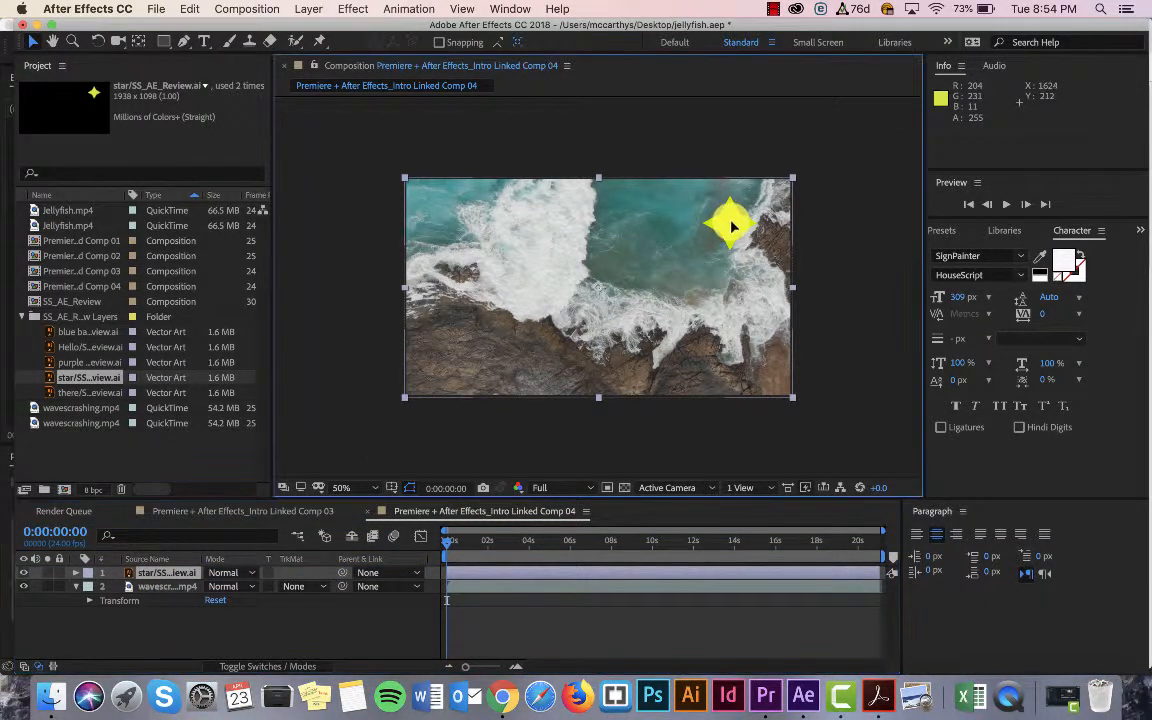
left_click_drag(731, 227, 630, 280)
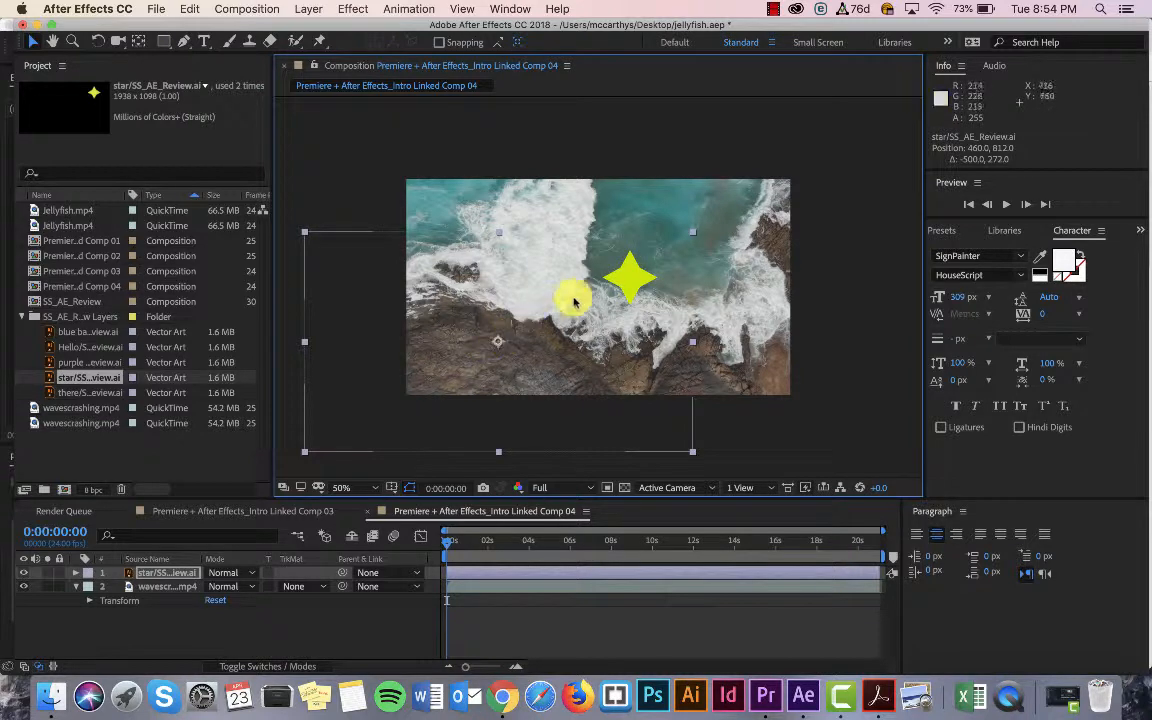
double_click(637, 283)
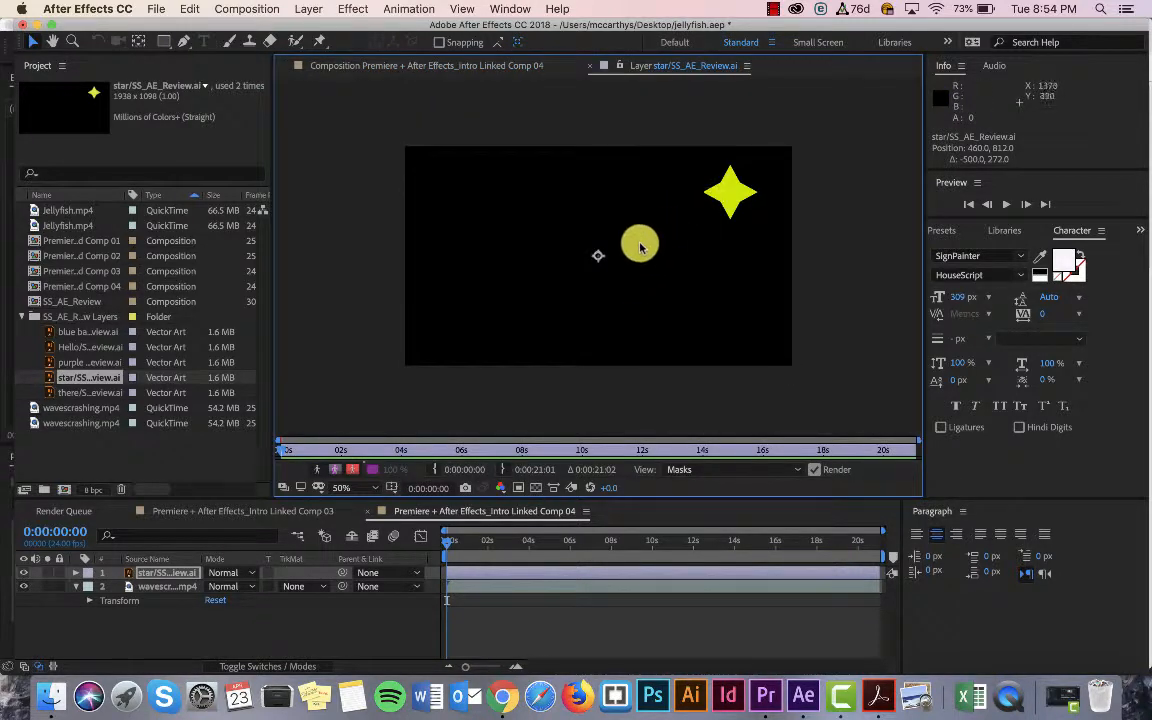
left_click_drag(599, 257, 731, 198)
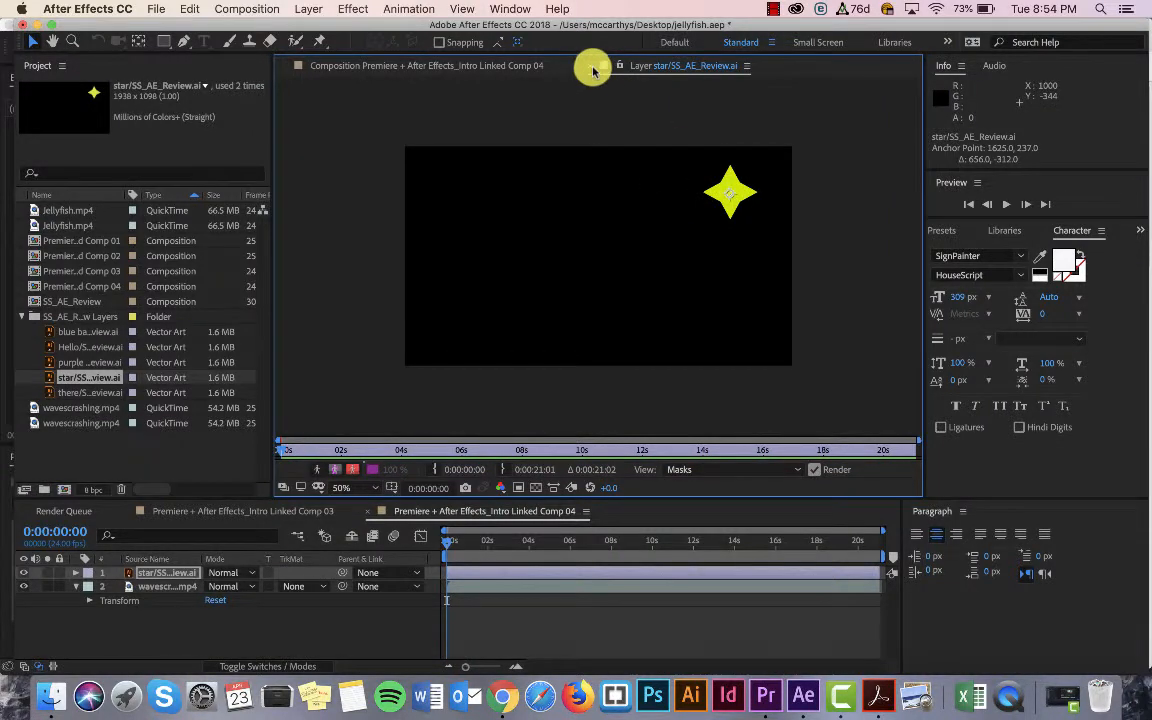
left_click(590, 66)
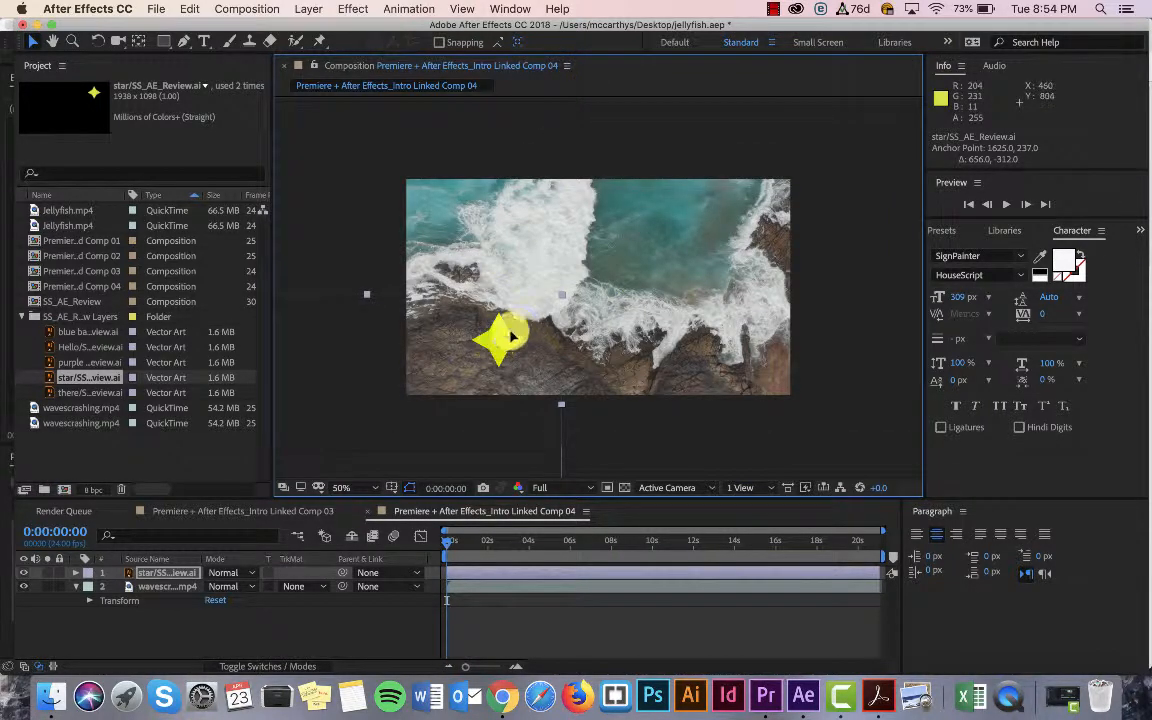
Keyframe the star's Position from about 660, 404 at 0:00 to about 1504, 848 at about 0:00:07:17
left_click_drag(501, 359, 535, 261)
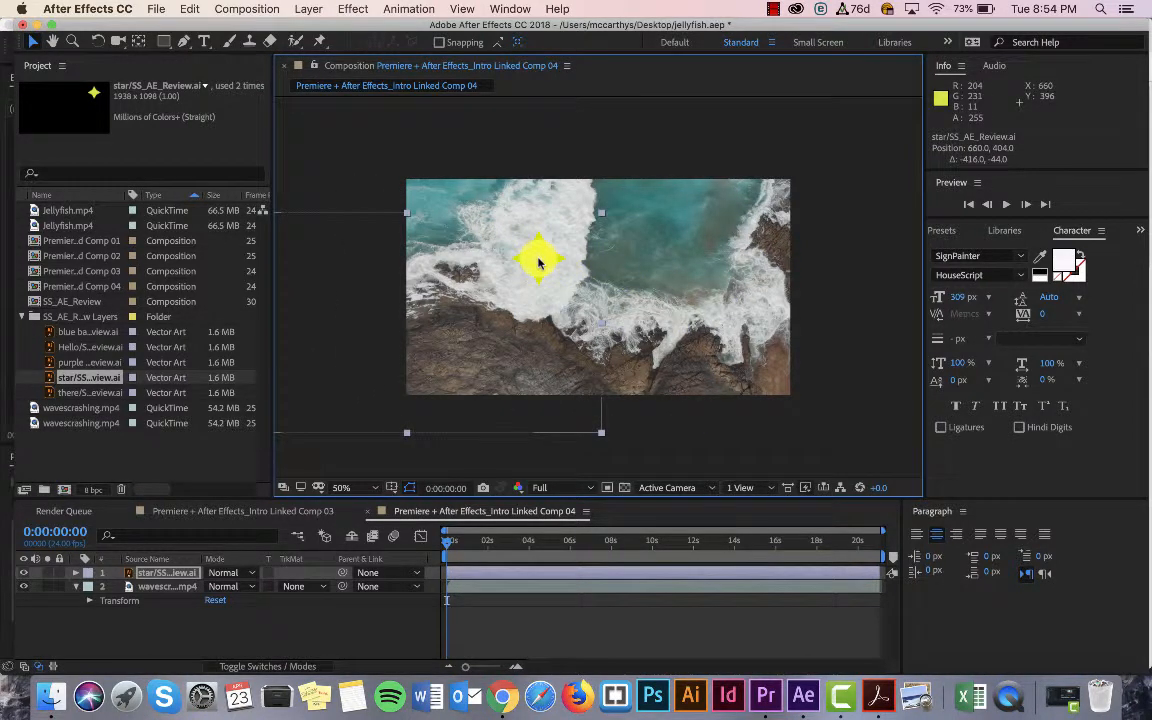
left_click(86, 572)
left_click(89, 587)
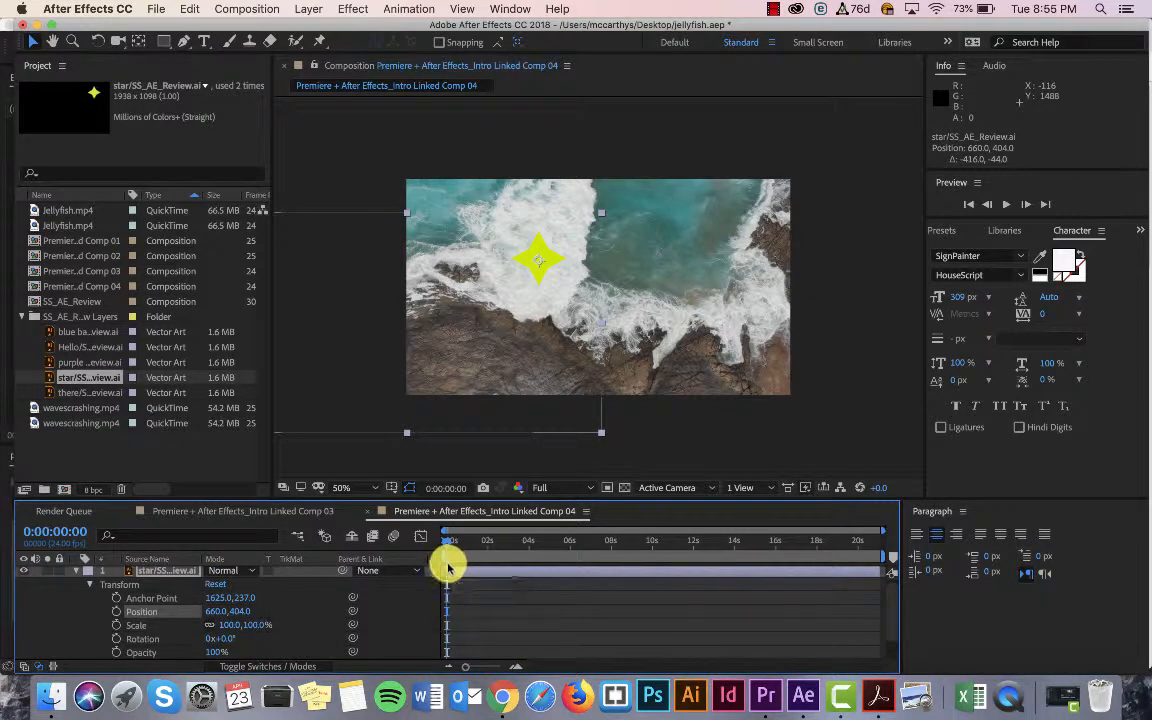
left_click(115, 614)
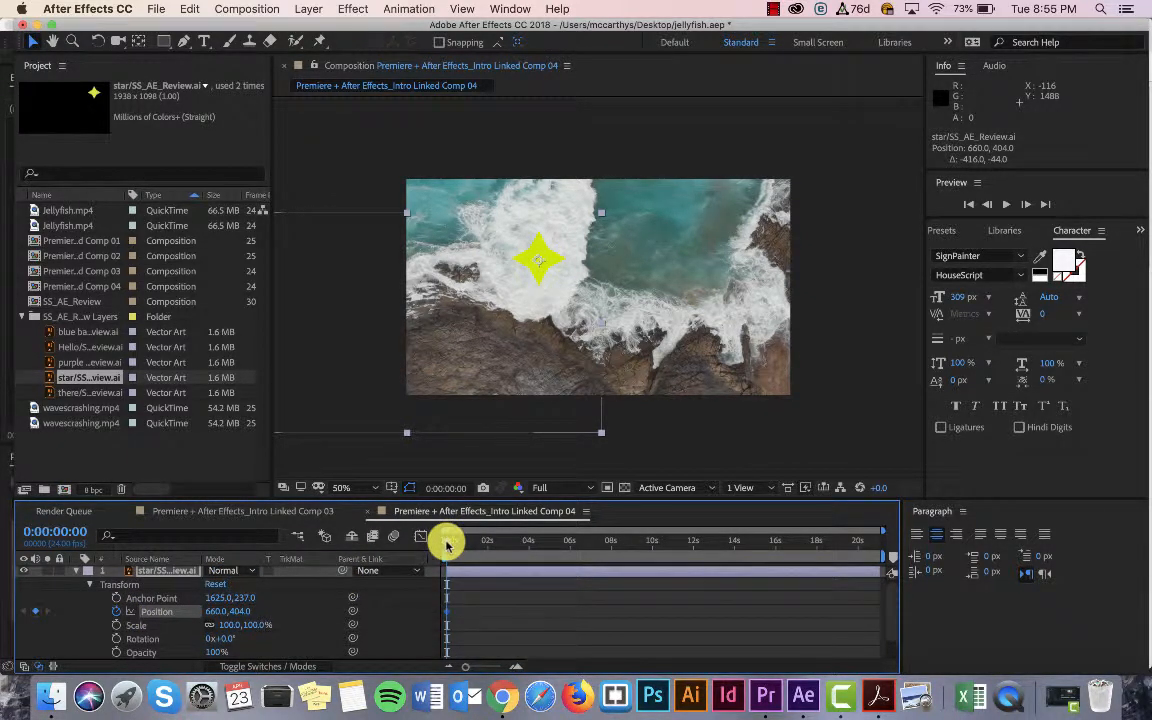
left_click_drag(446, 543, 604, 536)
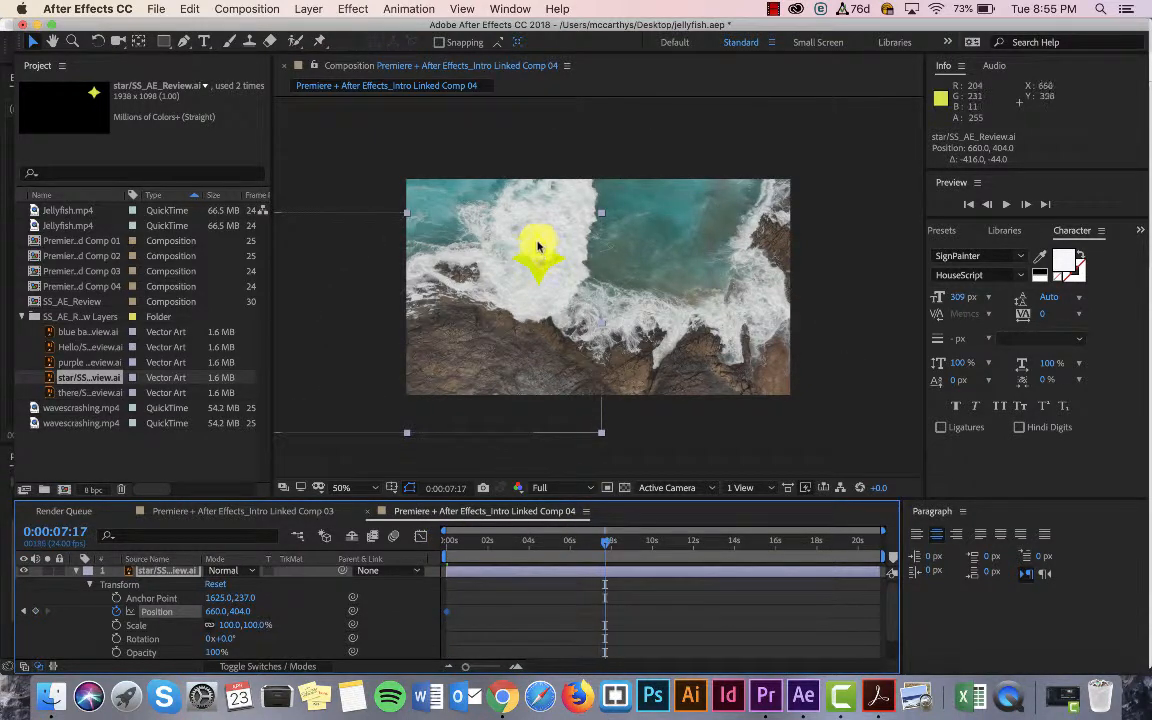
left_click_drag(537, 247, 708, 348)
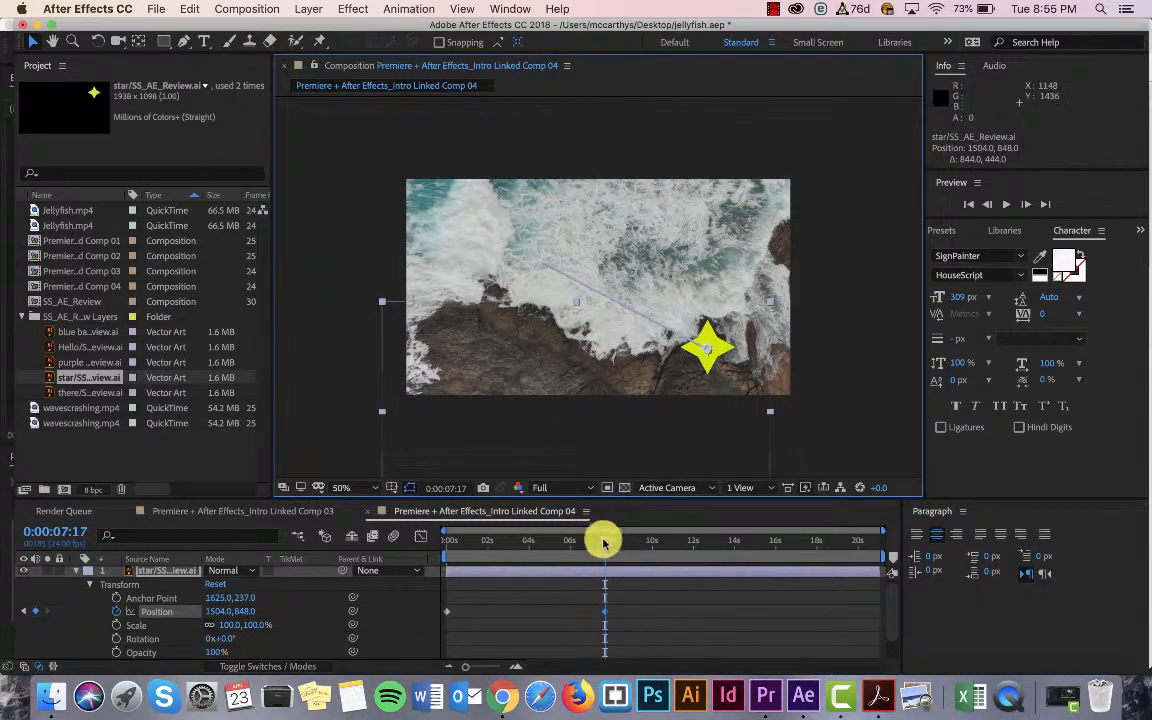
Preview the star's movement across the waves from the start of the composition
left_click_drag(605, 541, 424, 540)
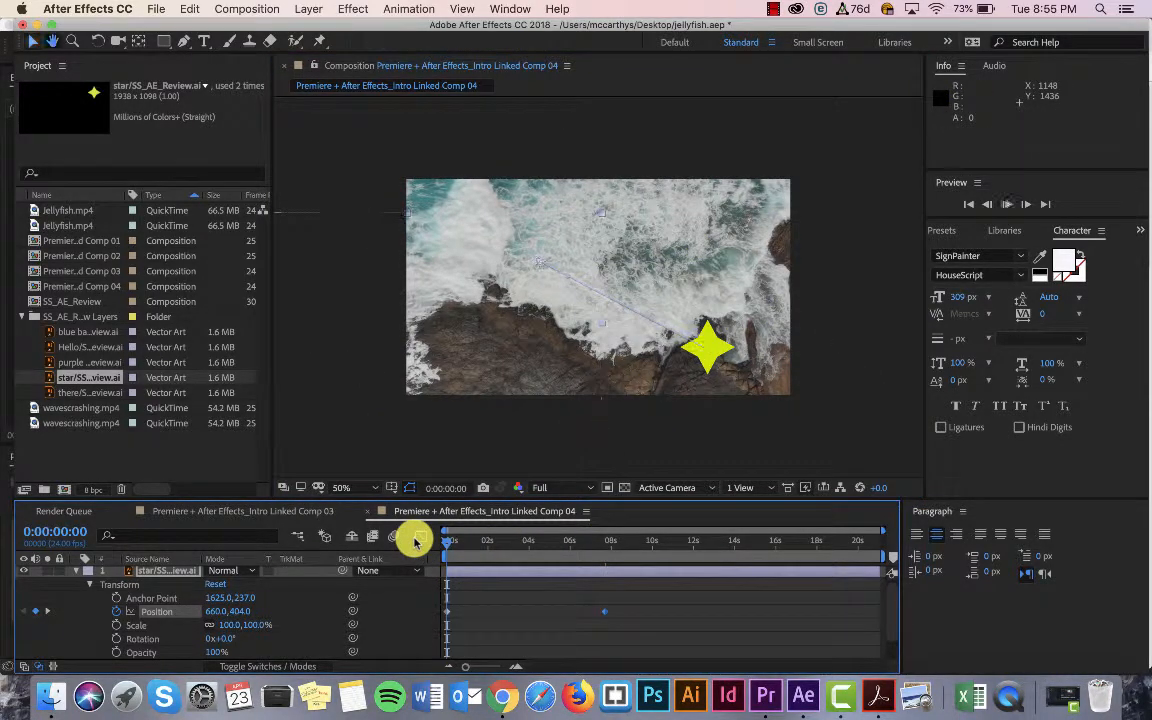
key("space")
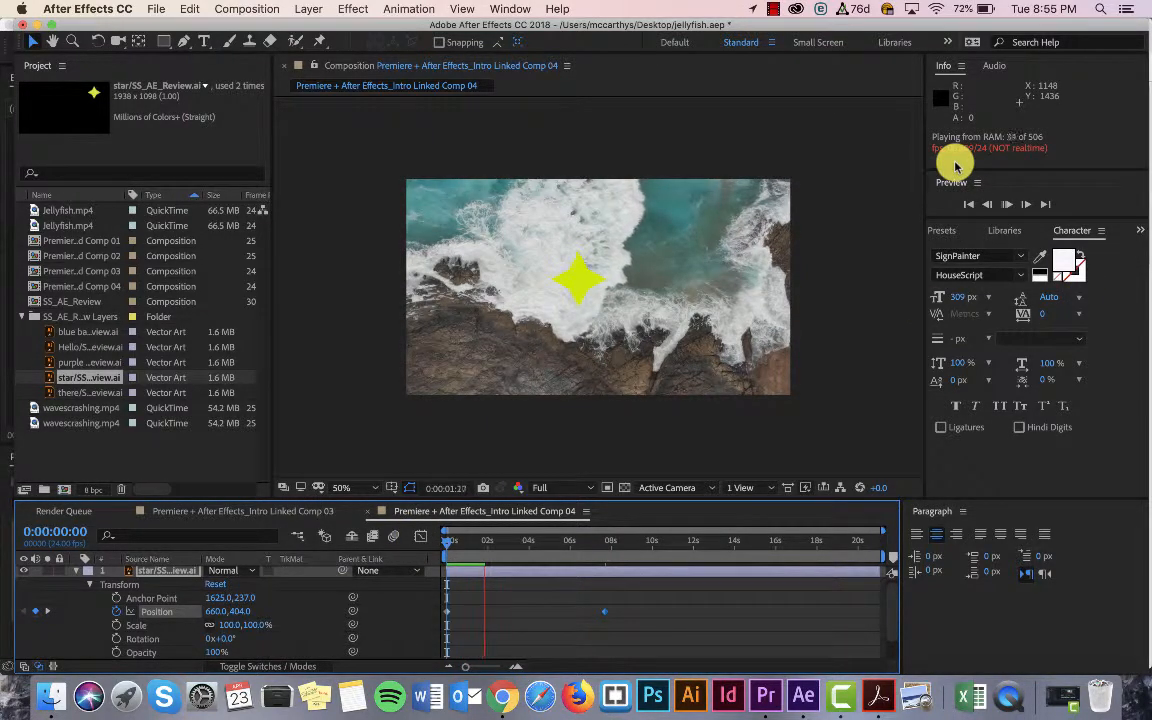
key("space")
Keyframe the star's Opacity from 100% at the start to 0% at about 0:00:07:18
left_click_drag(487, 540, 440, 544)
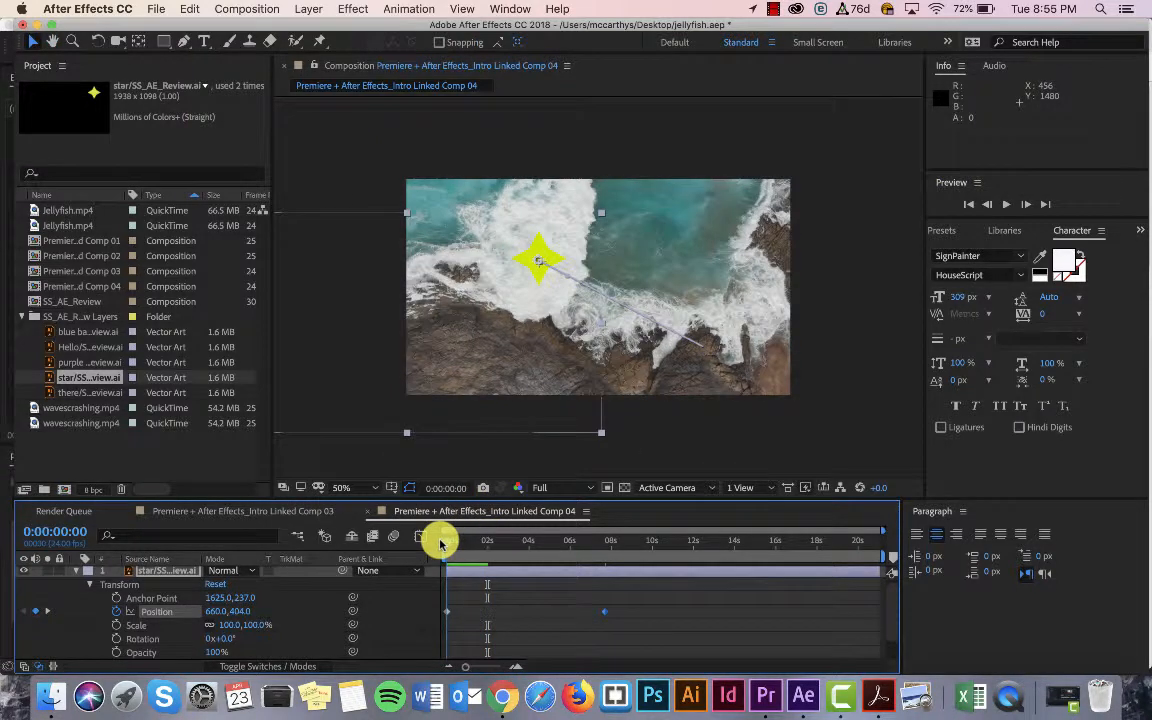
left_click(116, 652)
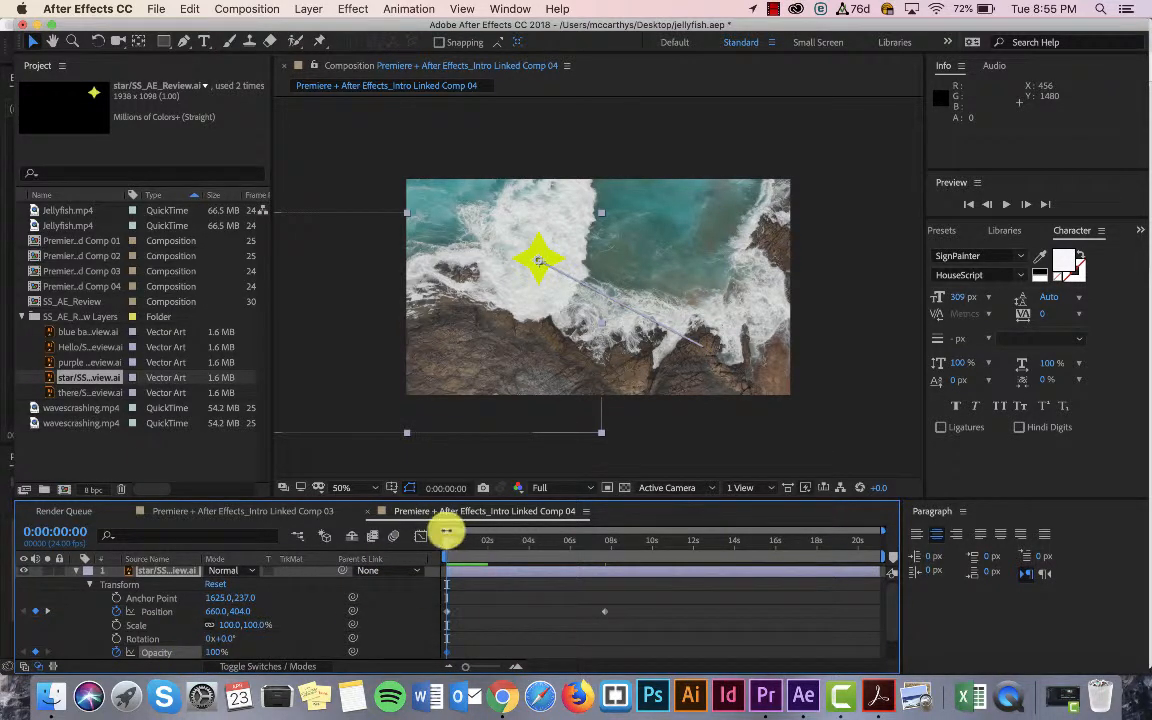
left_click_drag(445, 538, 603, 538)
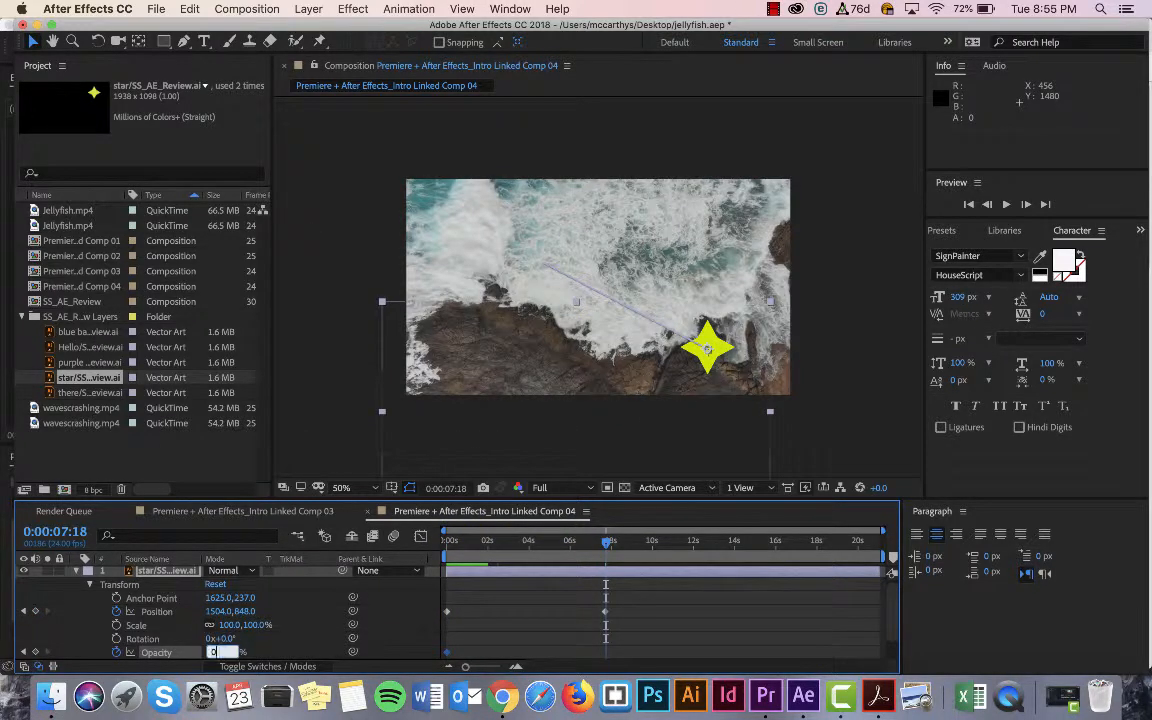
key("Return")
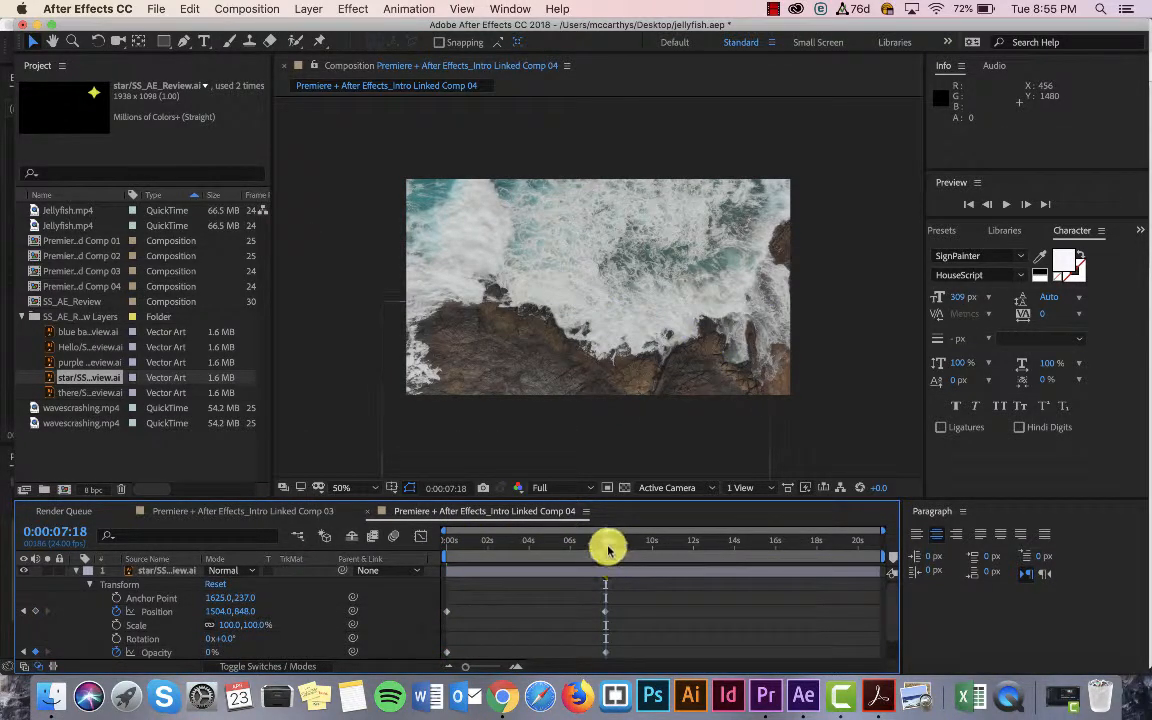
Preview the star's fading movement from the start and save the project
left_click_drag(607, 542, 400, 533)
key("space")
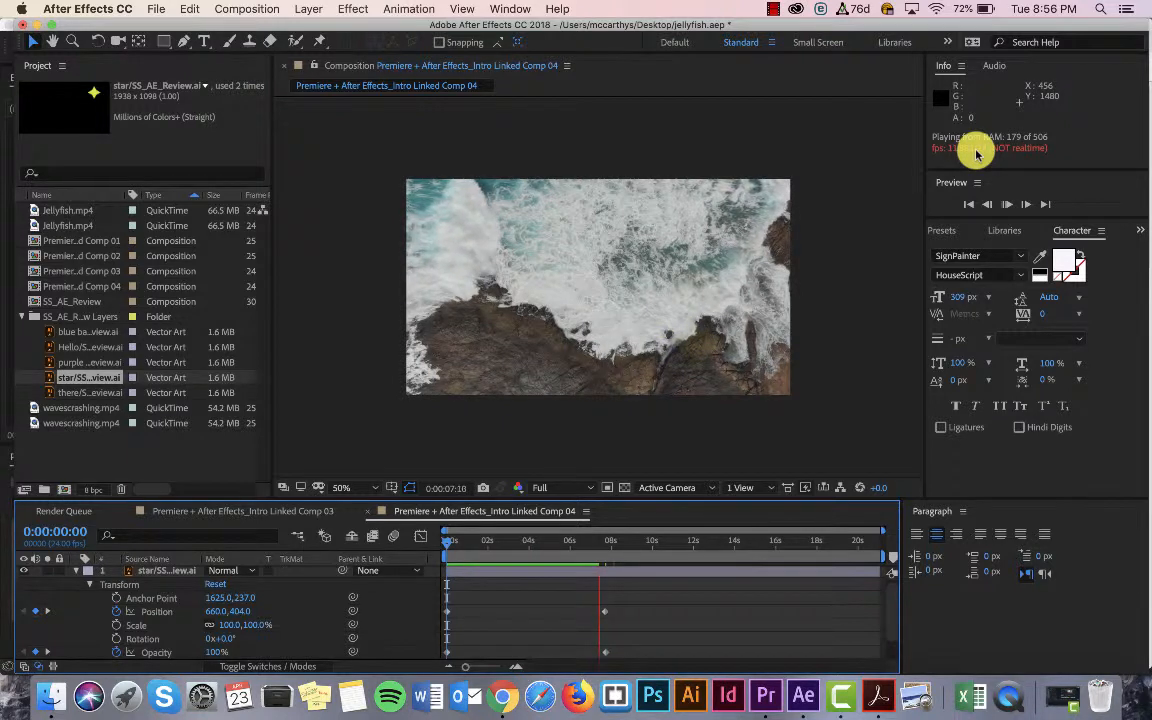
key("space")
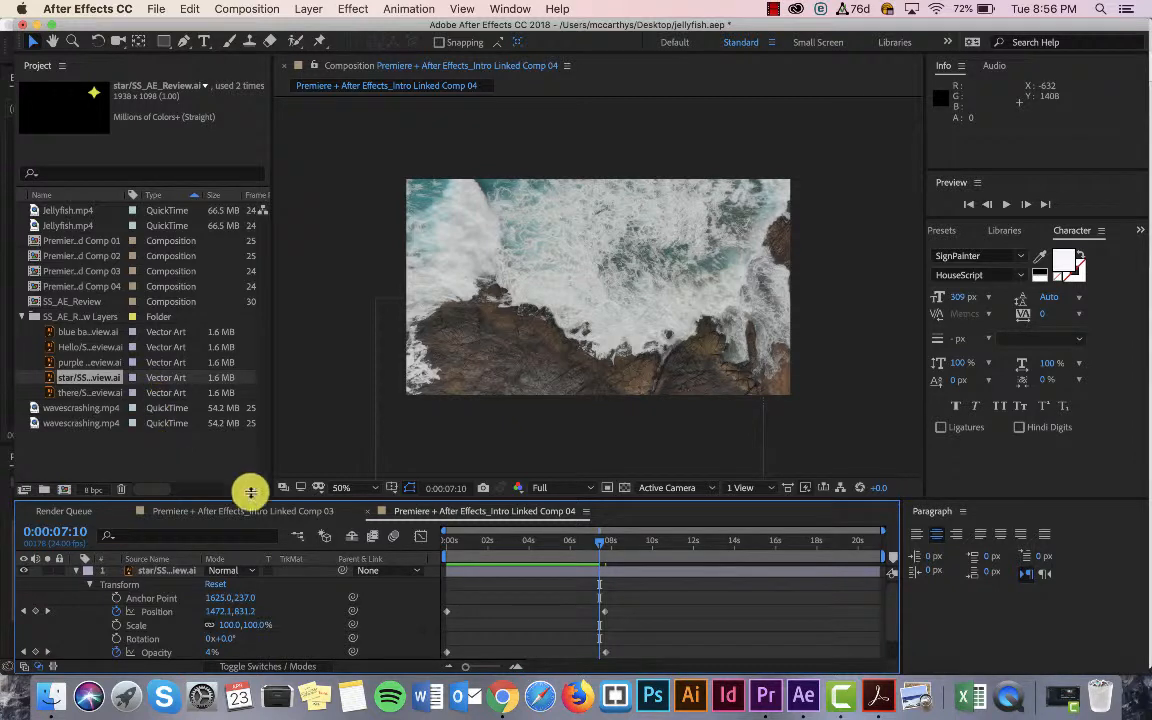
key("cmd+s")
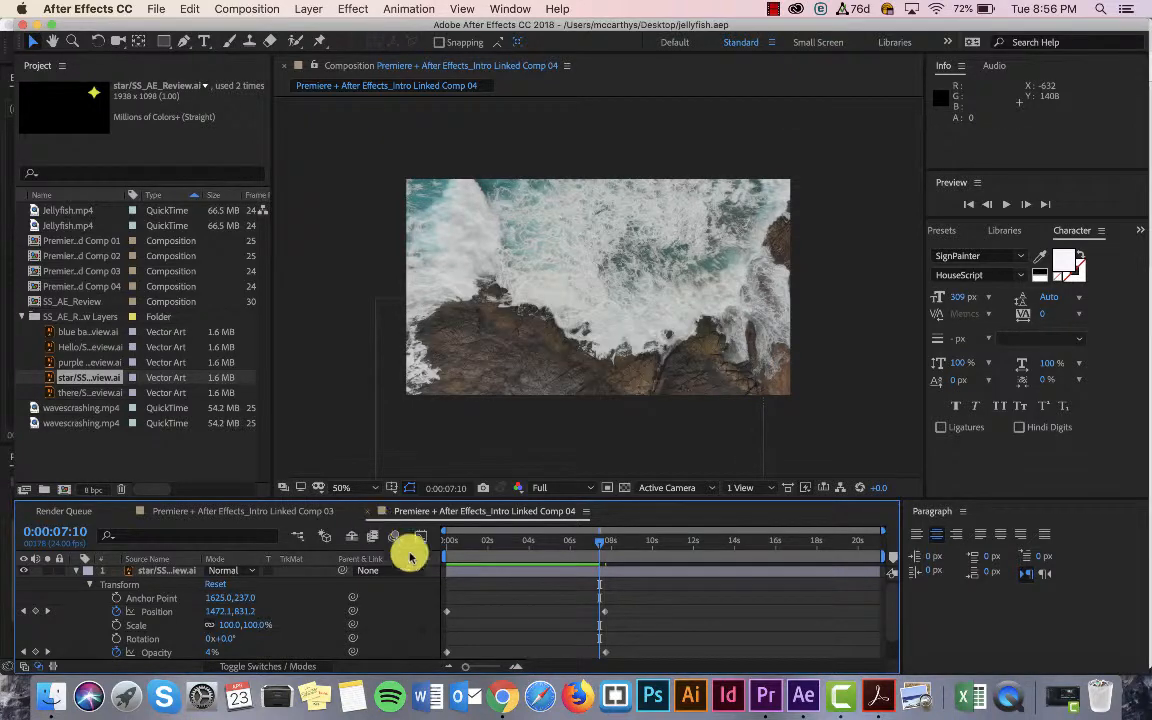
Switch to Premiere Pro and preview the Jellyfish sequence from about 00:00:30 across the cut into the waves clip
left_click(766, 698)
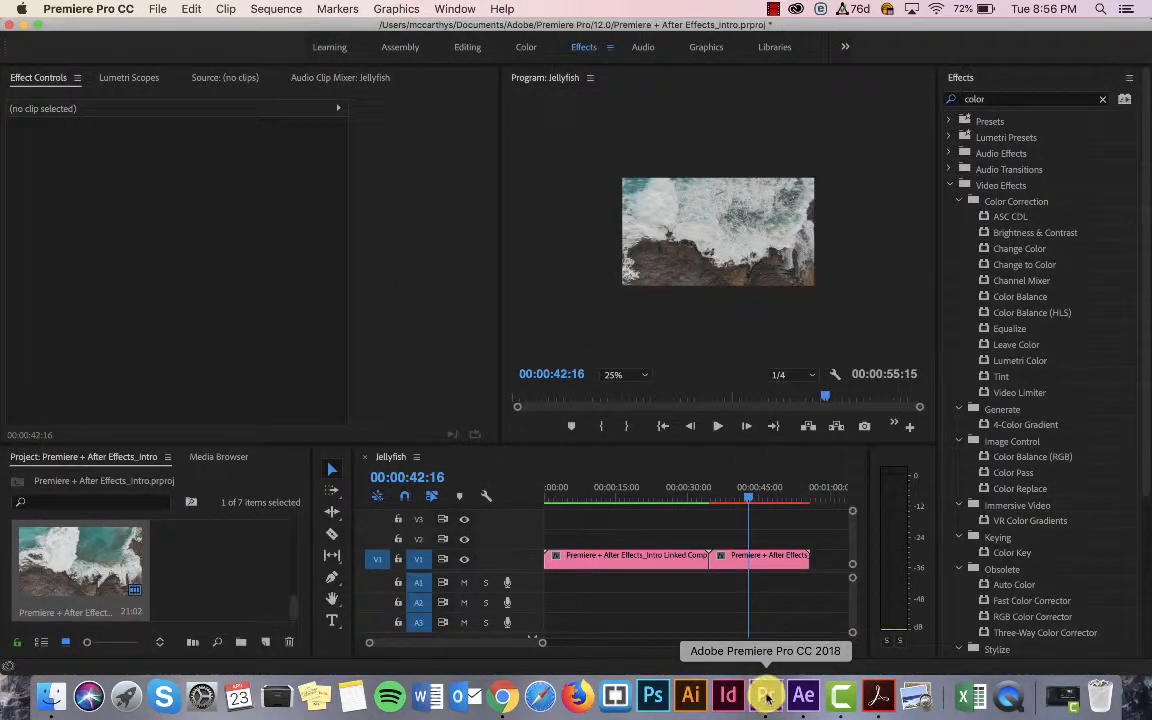
left_click_drag(746, 489, 691, 495)
key("space")
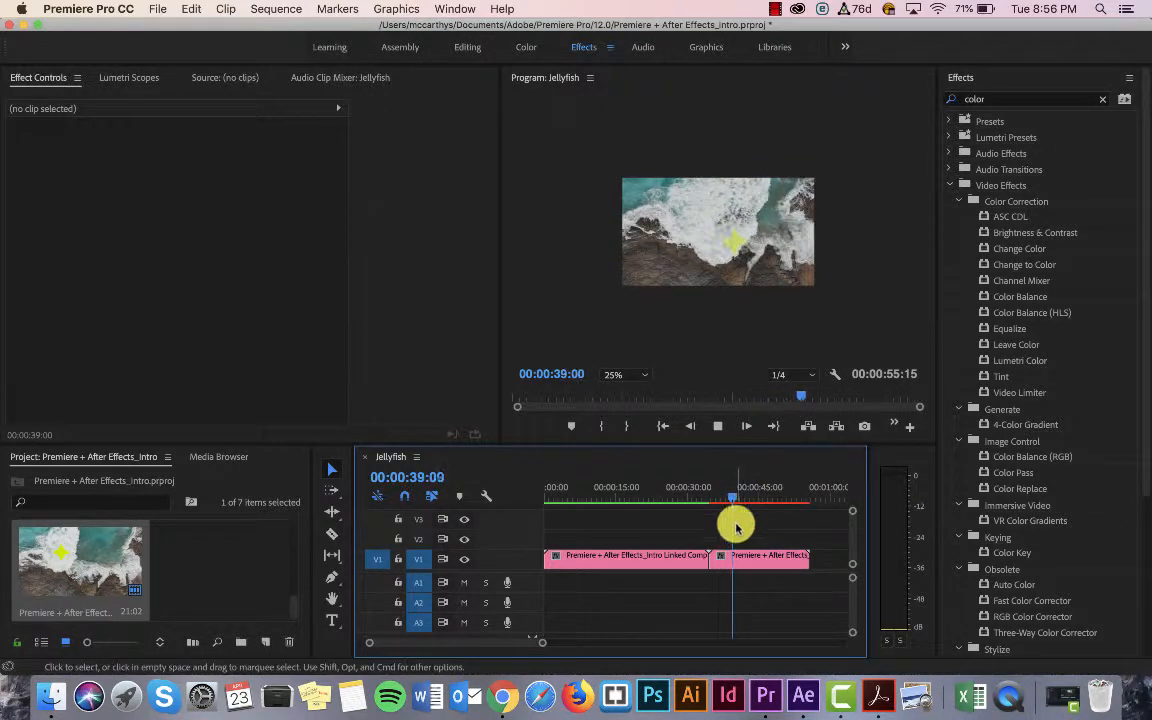
key("space")
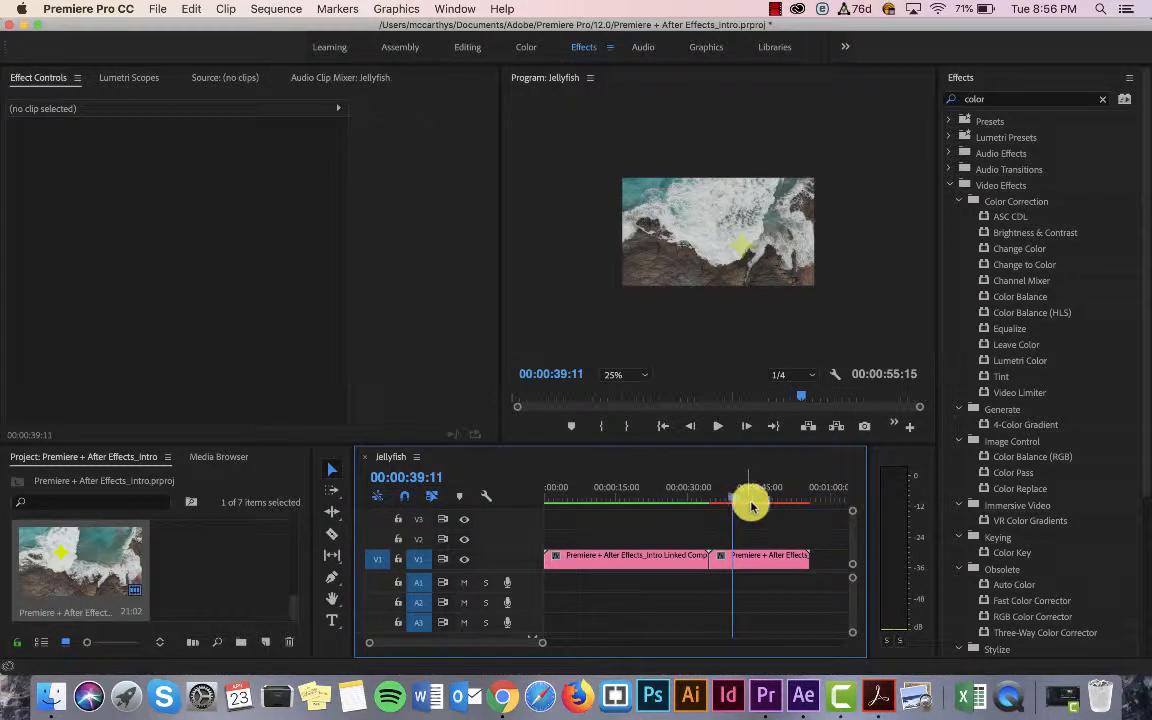
Render the previews for the Jellyfish sequence and save the Premiere Pro project
key("Return")
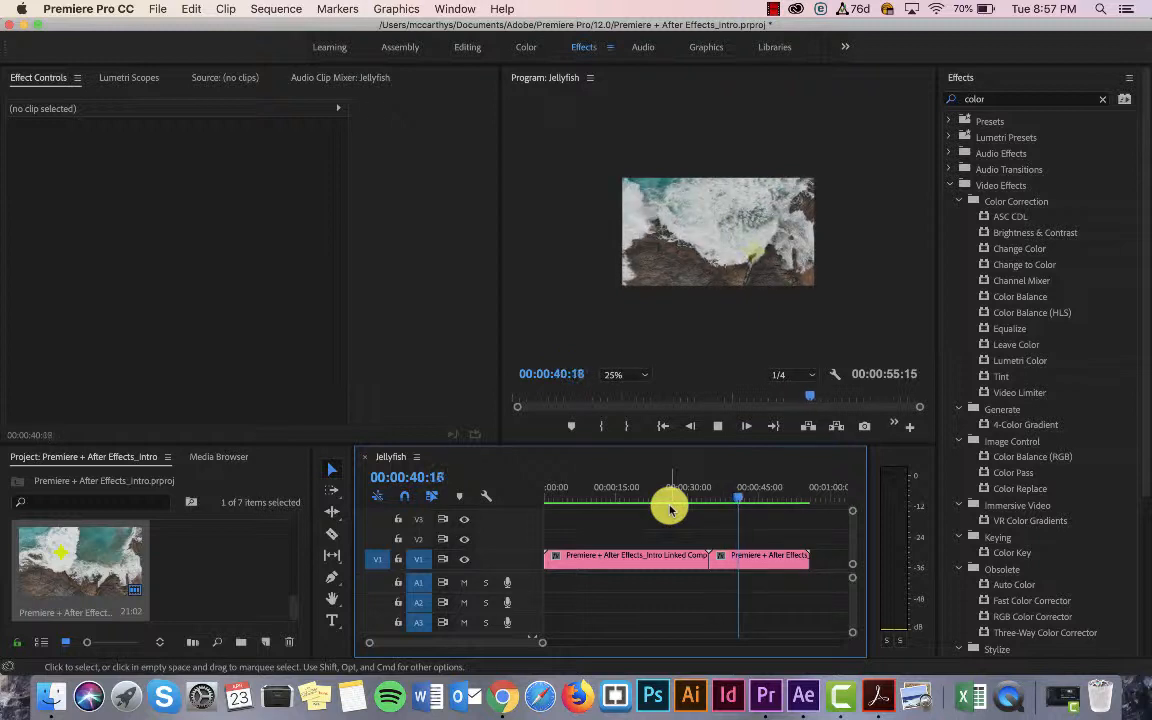
key("super+s")
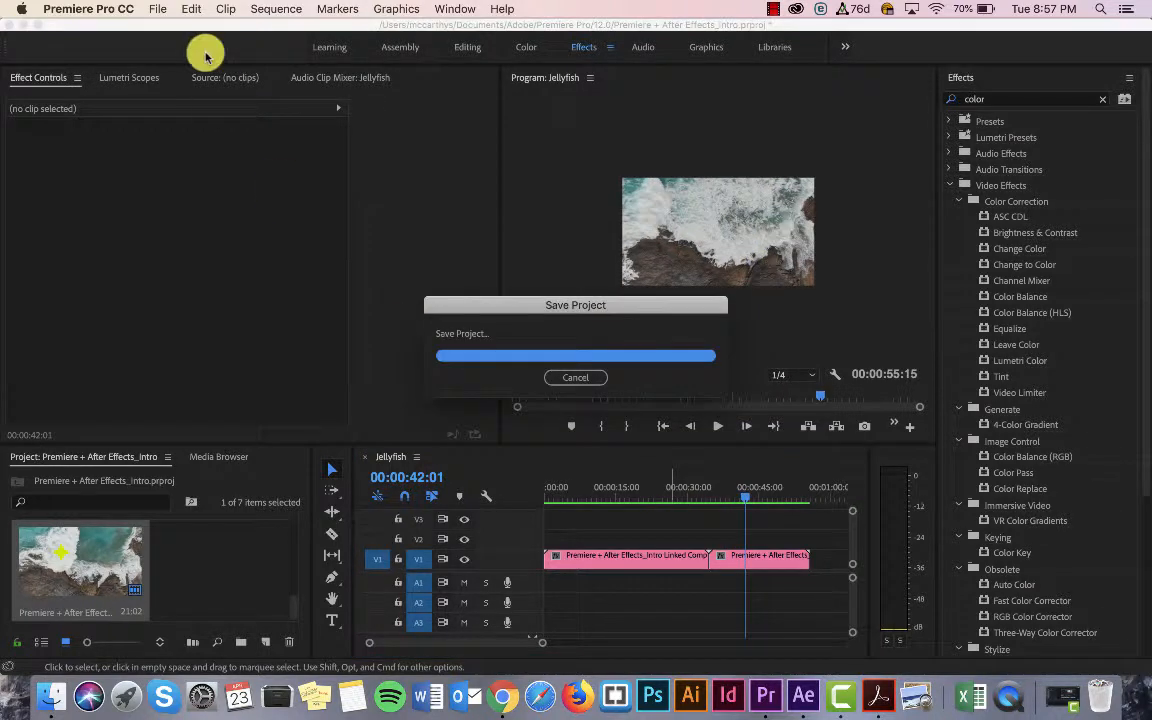
Examine the media export settings for the Jellyfish sequence, including format, preset and output name, and close them without exporting
left_click(156, 8)
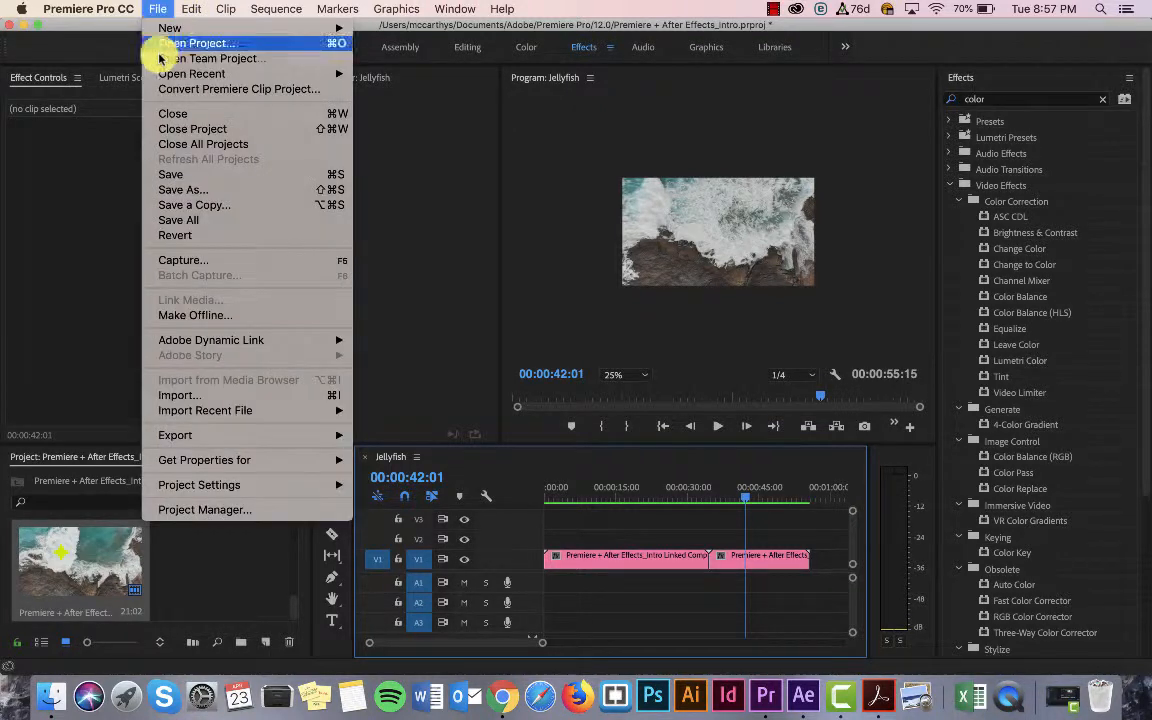
mouse_move(172, 438)
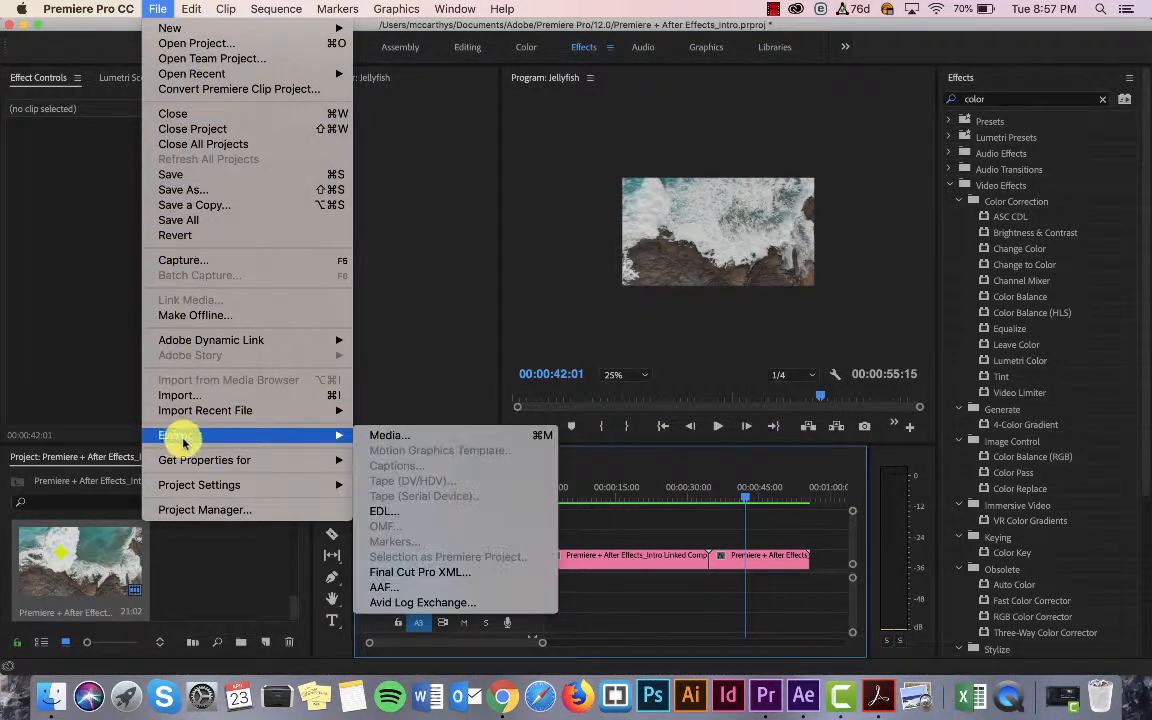
left_click(392, 441)
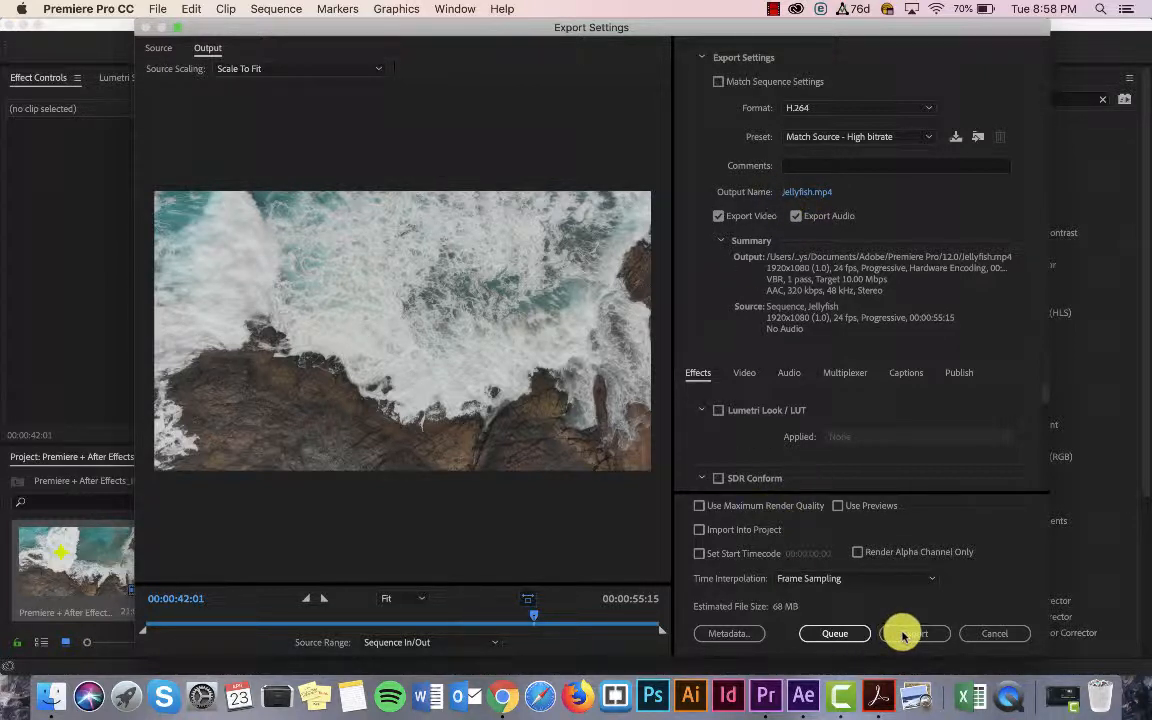
left_click(985, 635)
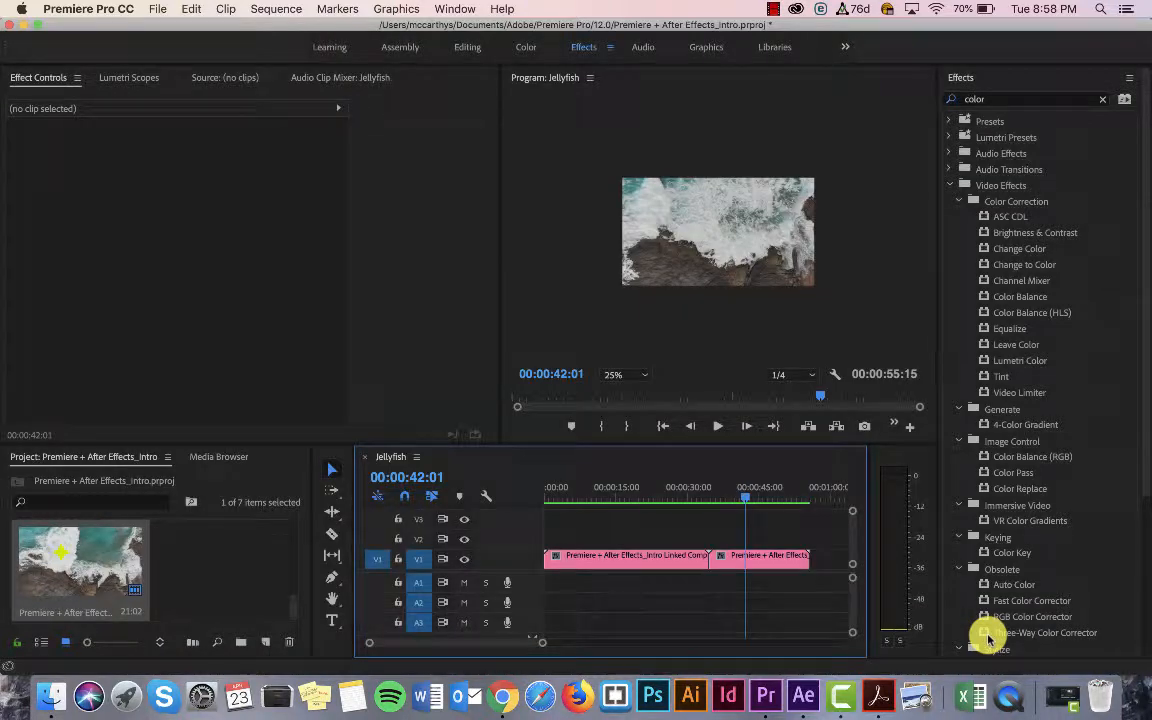